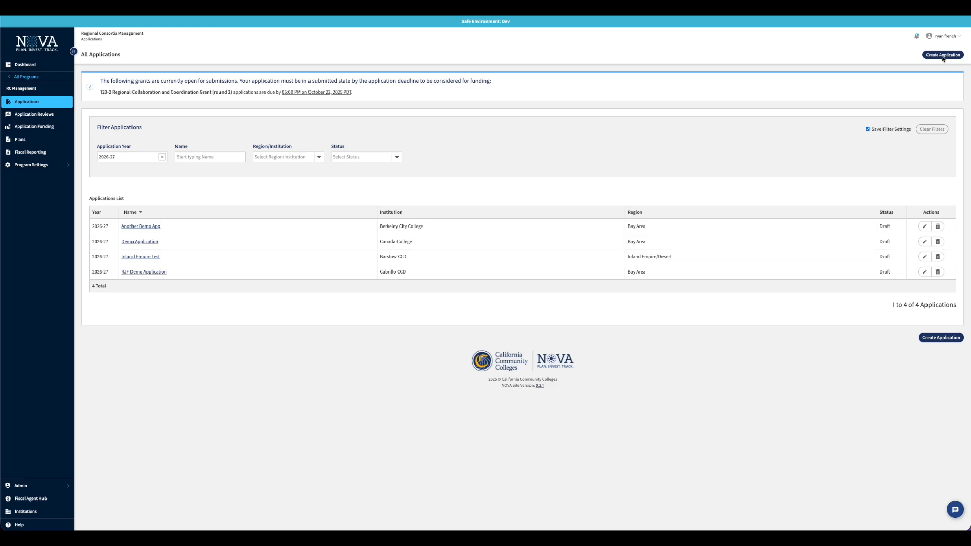
Begin a new application, look over the grant list, then abandon it unsaved
left_click(943, 56)
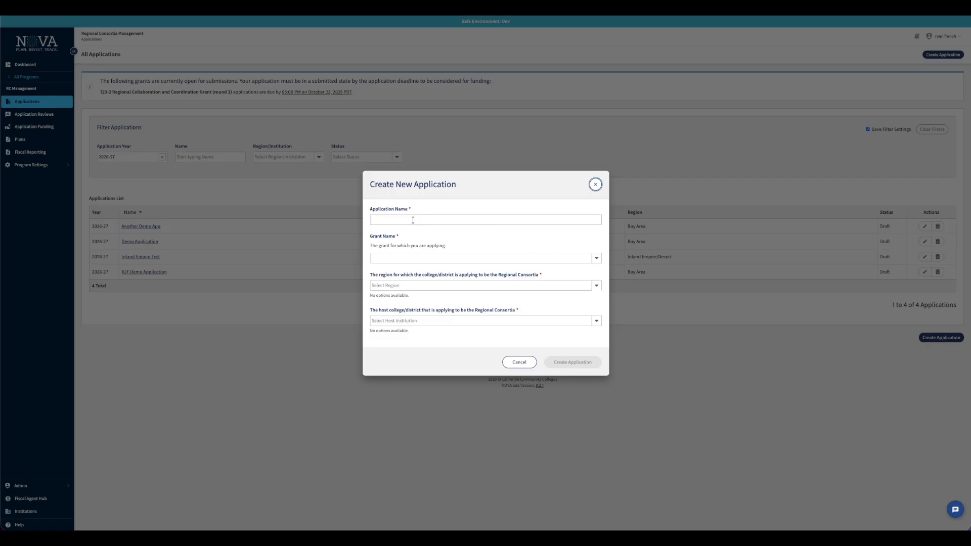
left_click(430, 258)
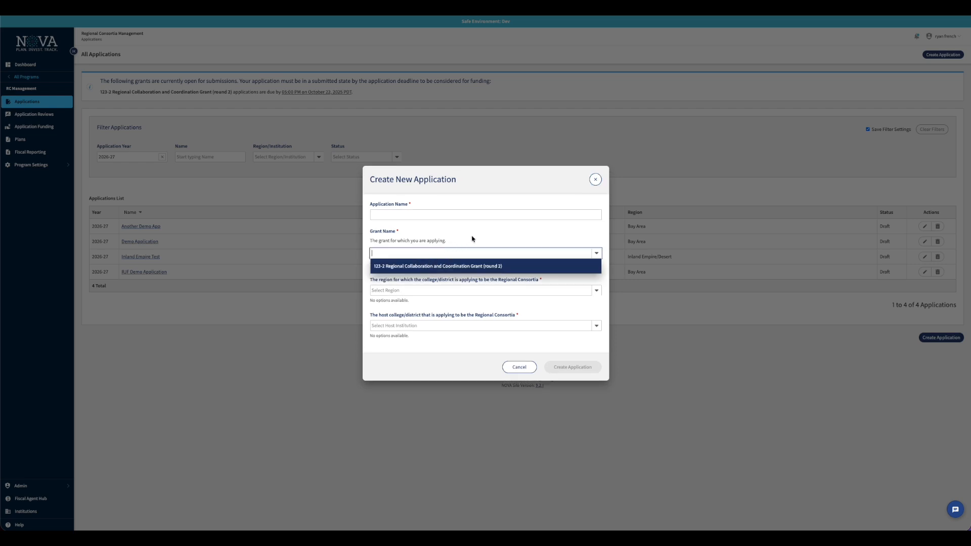
key("Escape")
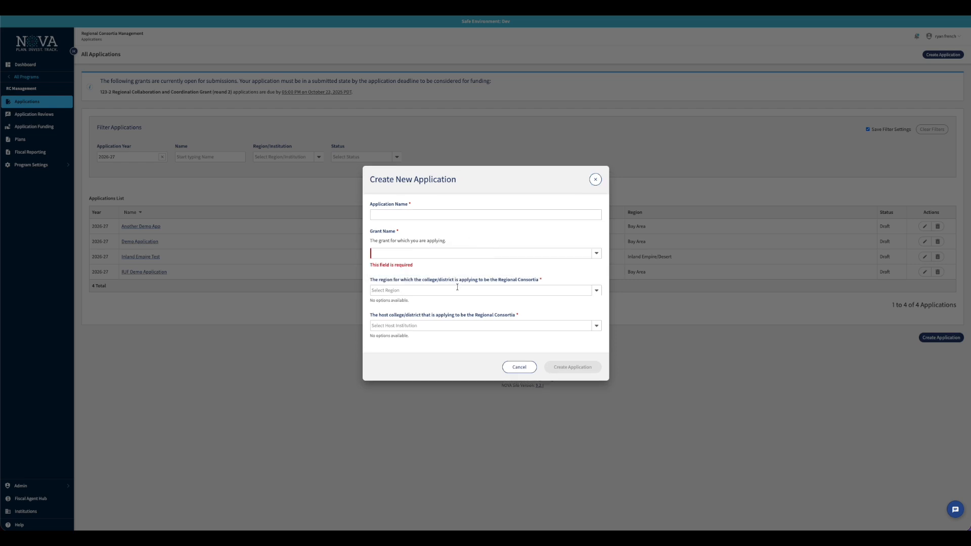
left_click(595, 182)
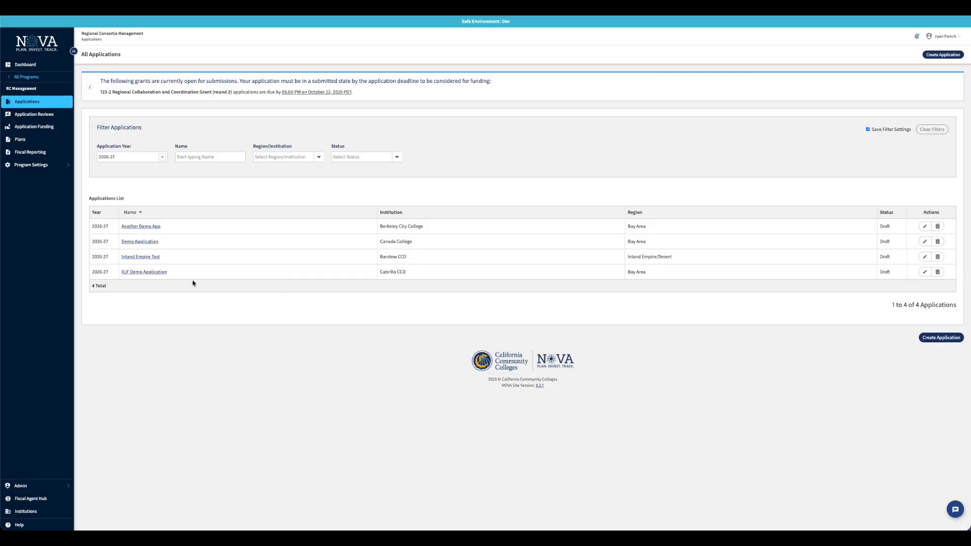
Open the RJF Demo Application and tick the flagged fourth Perkins V certification assurance
left_click(157, 272)
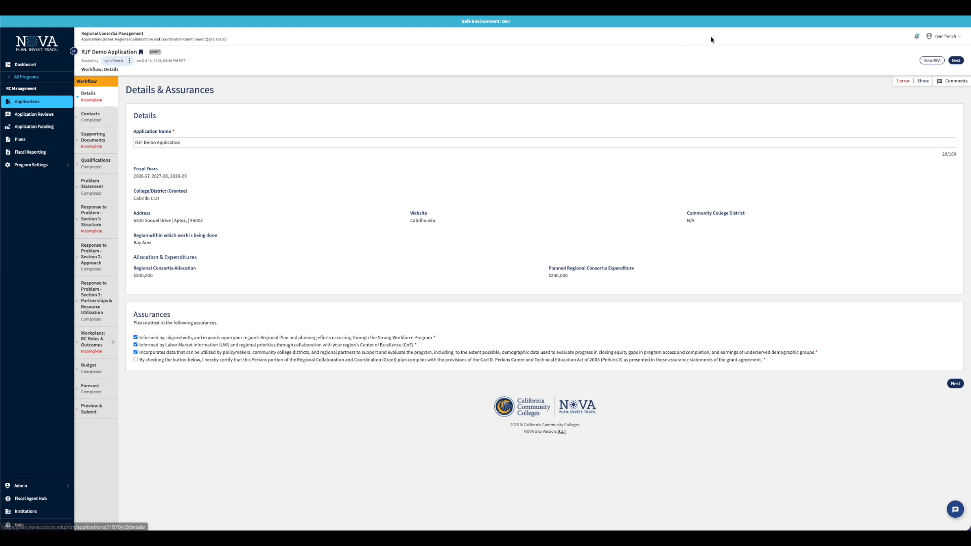
left_click(924, 82)
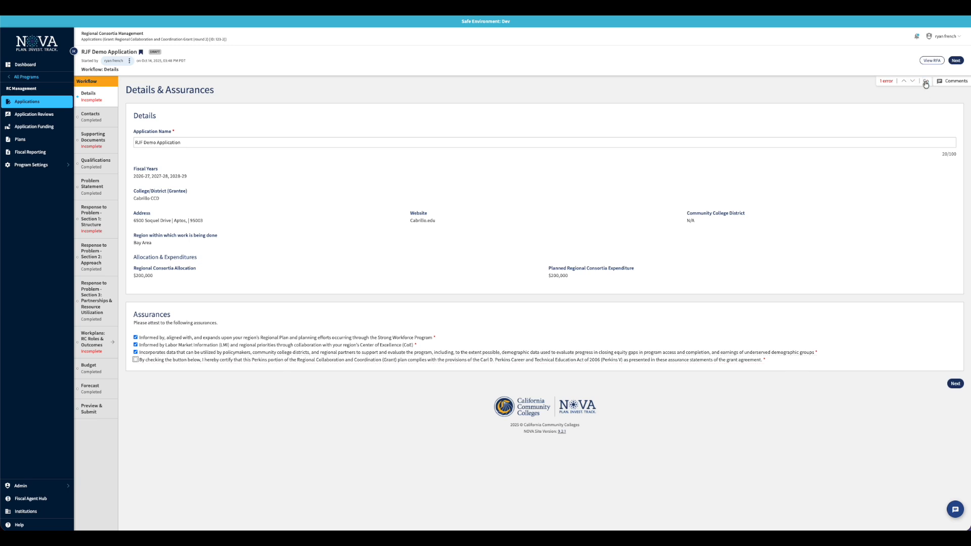
left_click(912, 81)
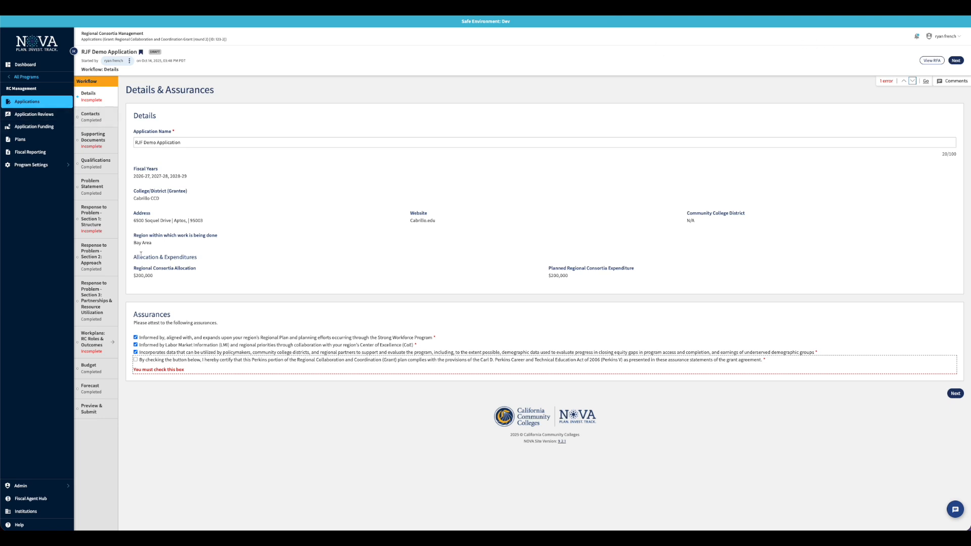
left_click(136, 361)
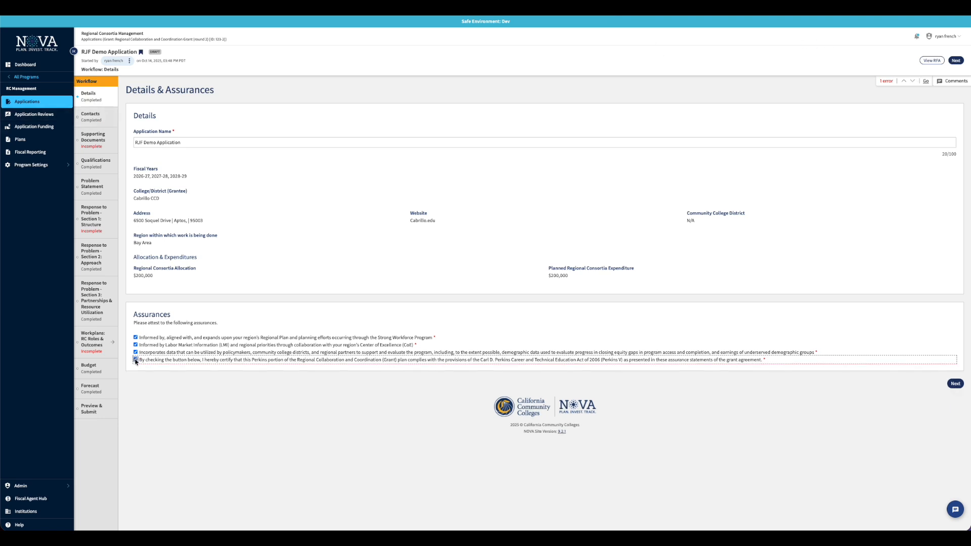
Check Contacts and the Add Contact Responsibility roles without saving, then go to Supporting Documents
left_click(101, 118)
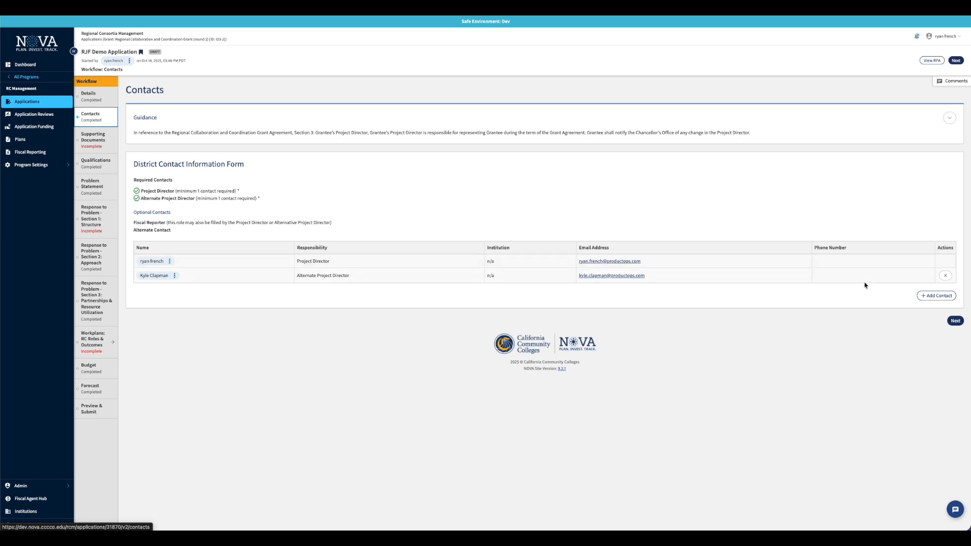
left_click(930, 298)
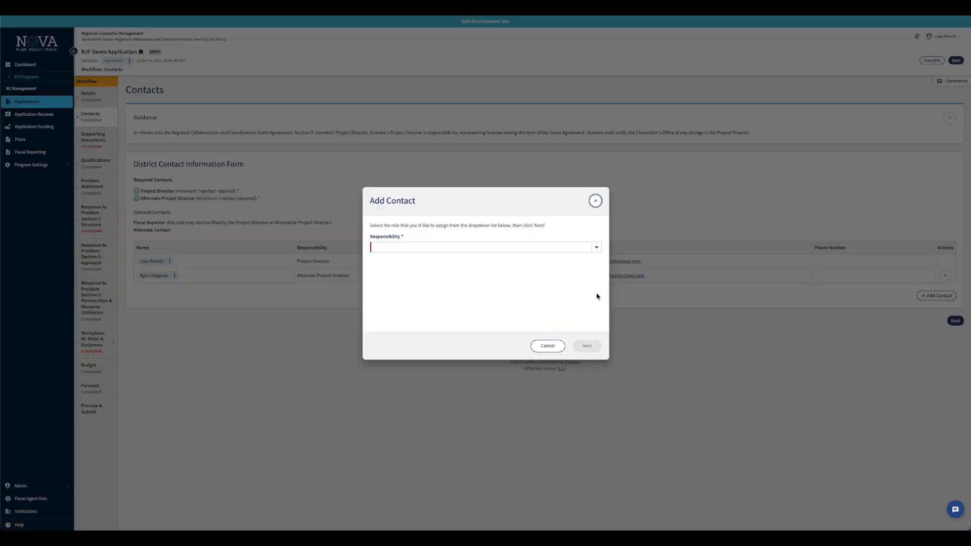
left_click(596, 248)
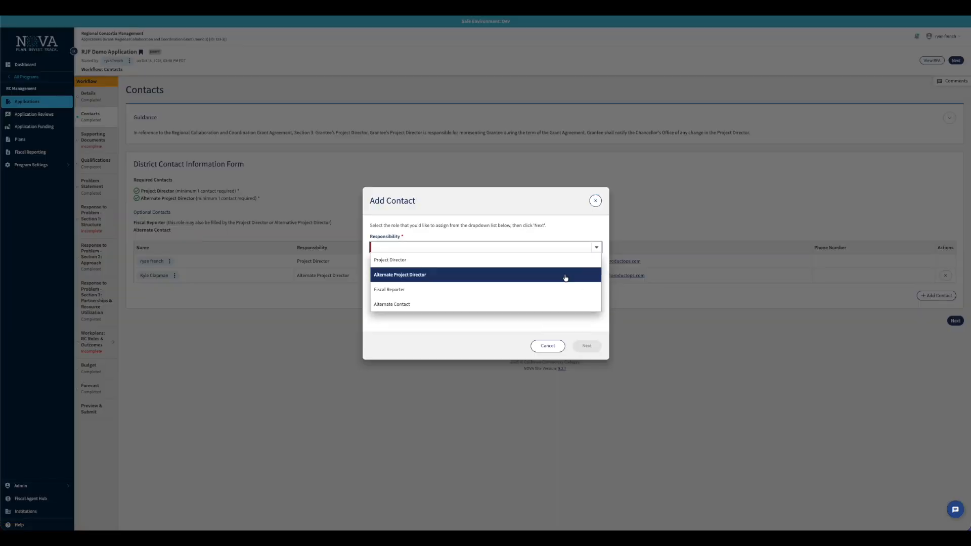
left_click(551, 347)
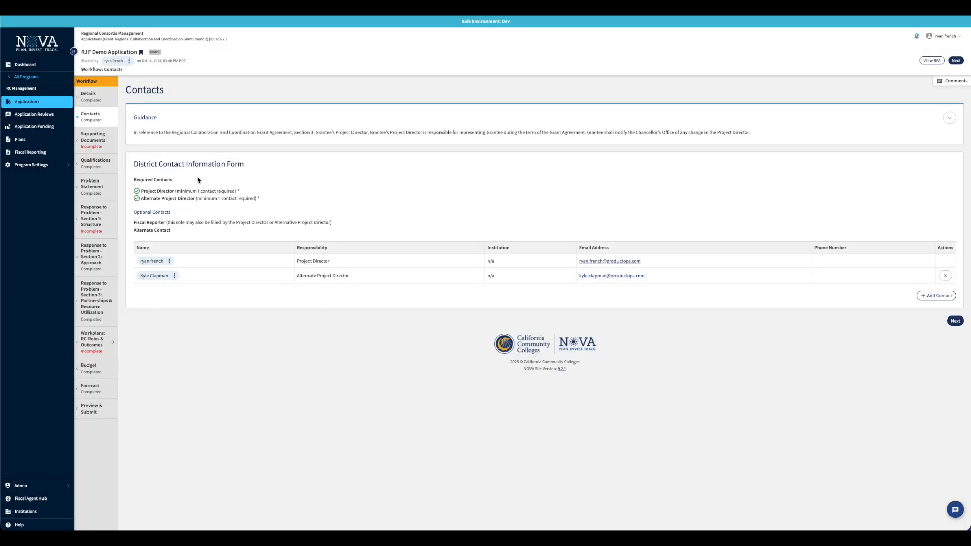
left_click(98, 147)
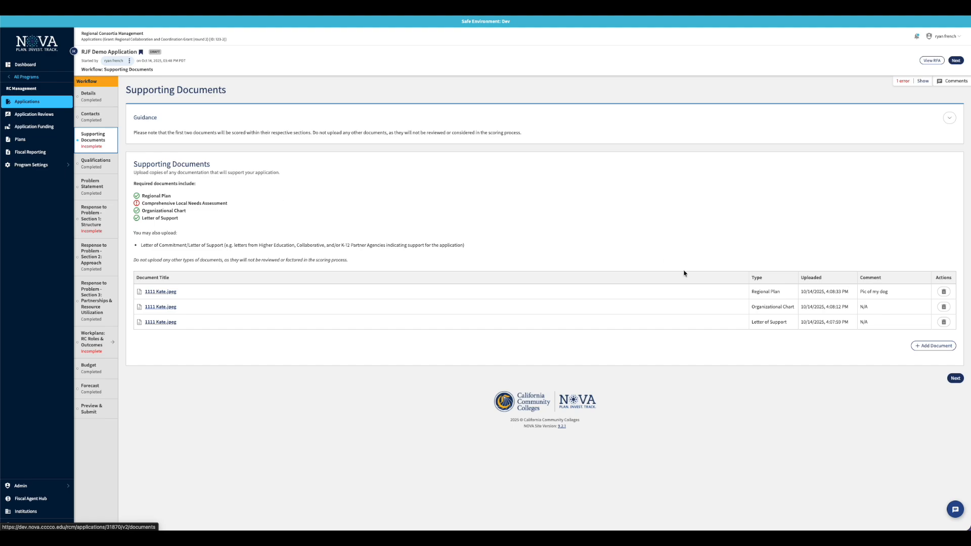
Upload the 10.08.04 AM screenshot as the Comprehensive Local Needs Assessment with comment 'comment'
left_click(948, 347)
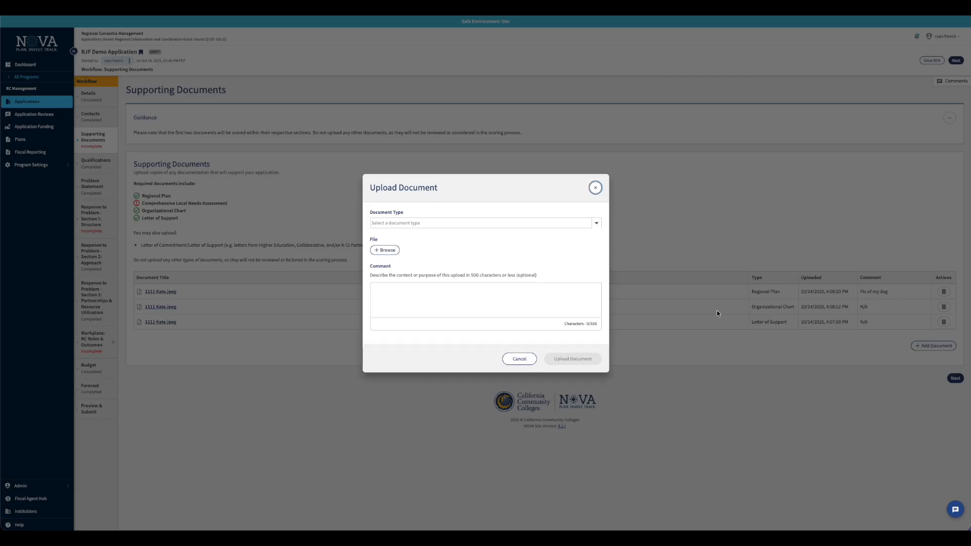
left_click(597, 222)
left_click(570, 234)
left_click(385, 250)
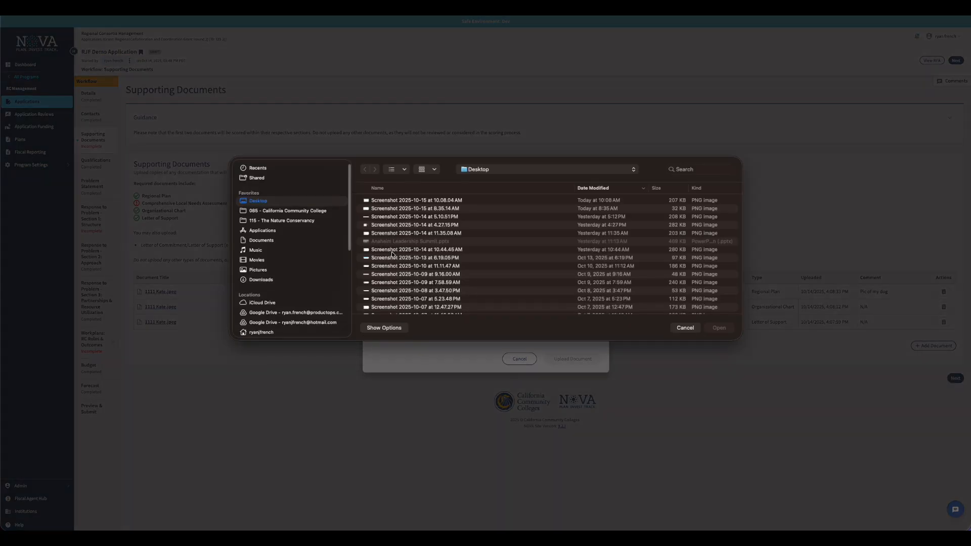
left_click(408, 202)
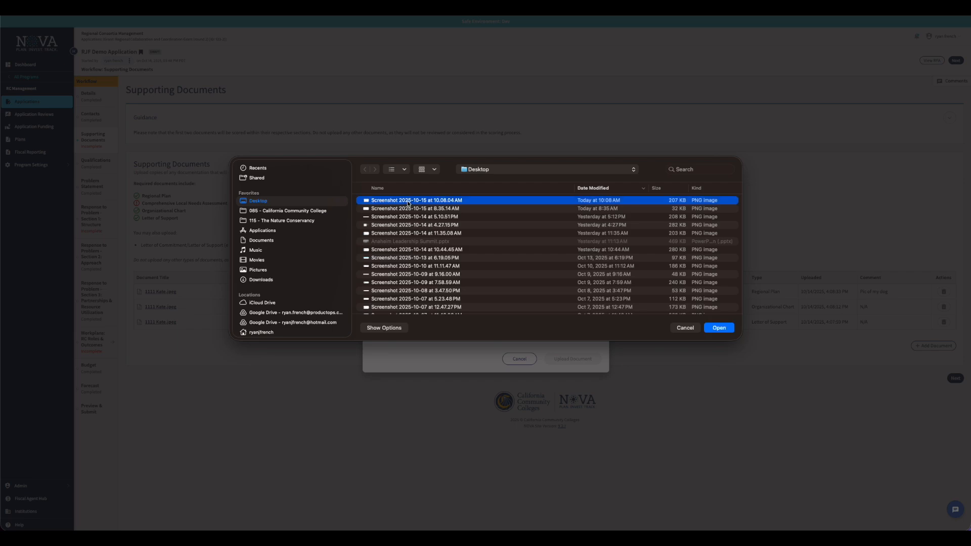
left_click(730, 329)
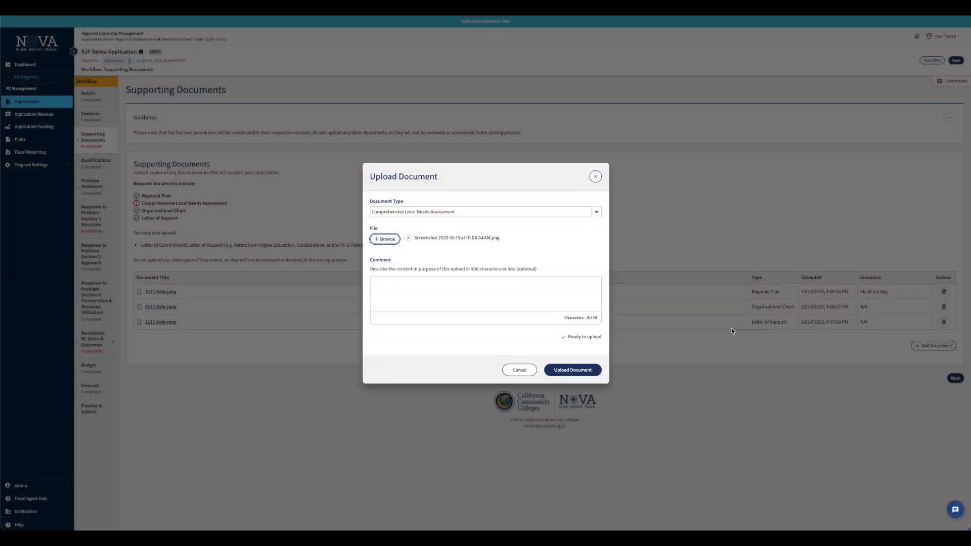
left_click(514, 304)
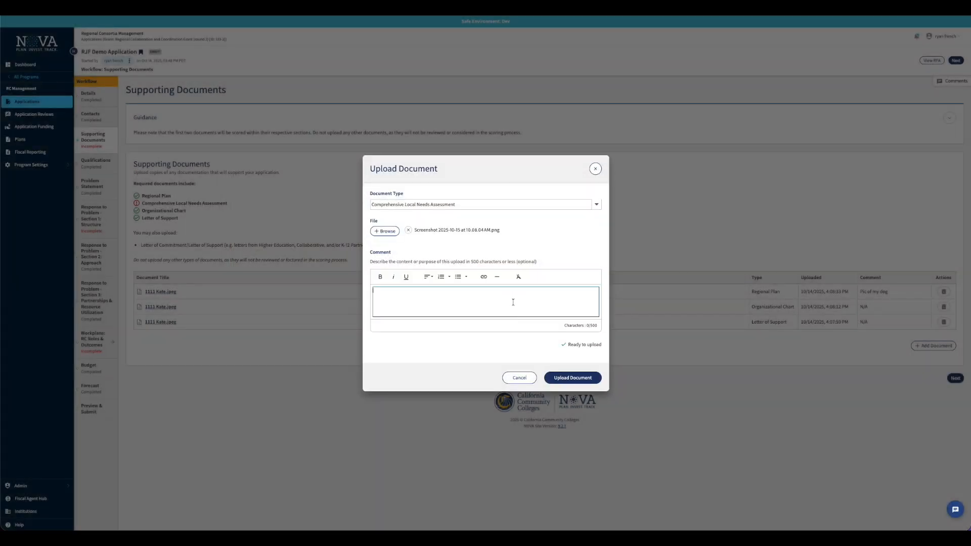
type("comment")
left_click(587, 382)
left_click(582, 370)
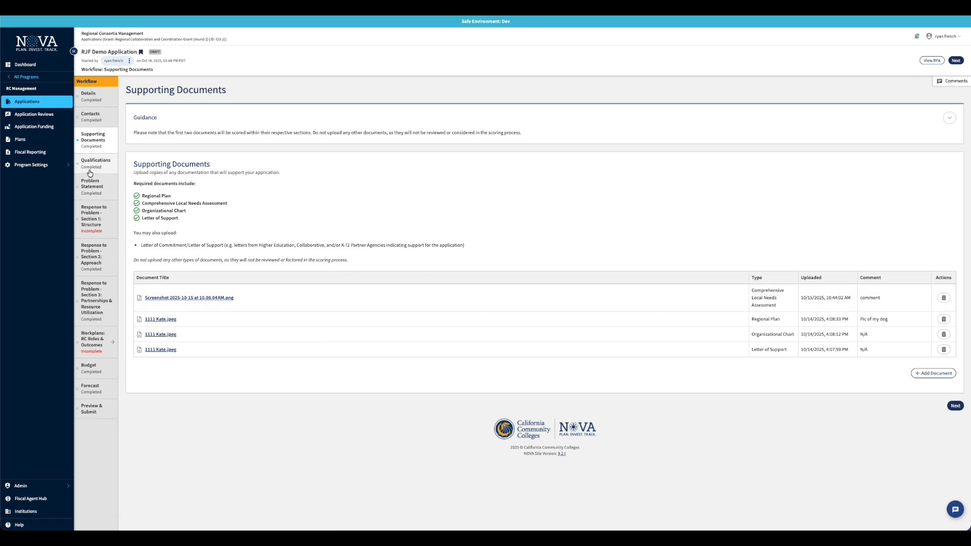
Scroll through the completed Qualifications answers, then open the Problem Statement page
left_click(89, 167)
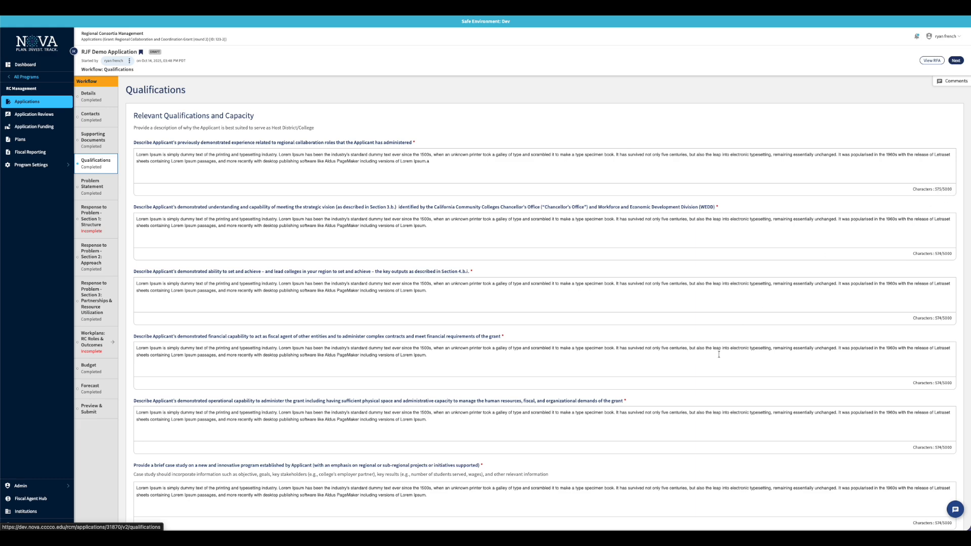
scroll(710, 364, "down", 5)
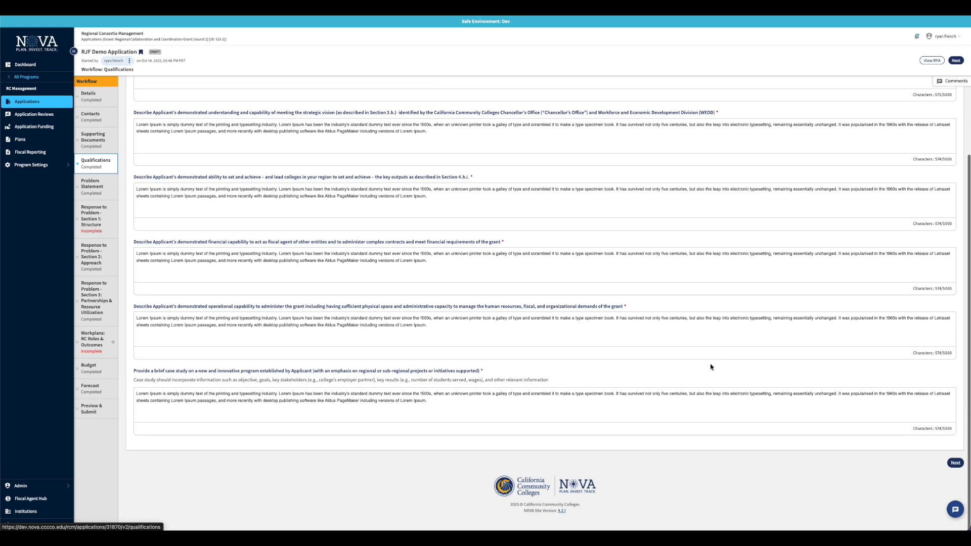
scroll(710, 366, "up", 5)
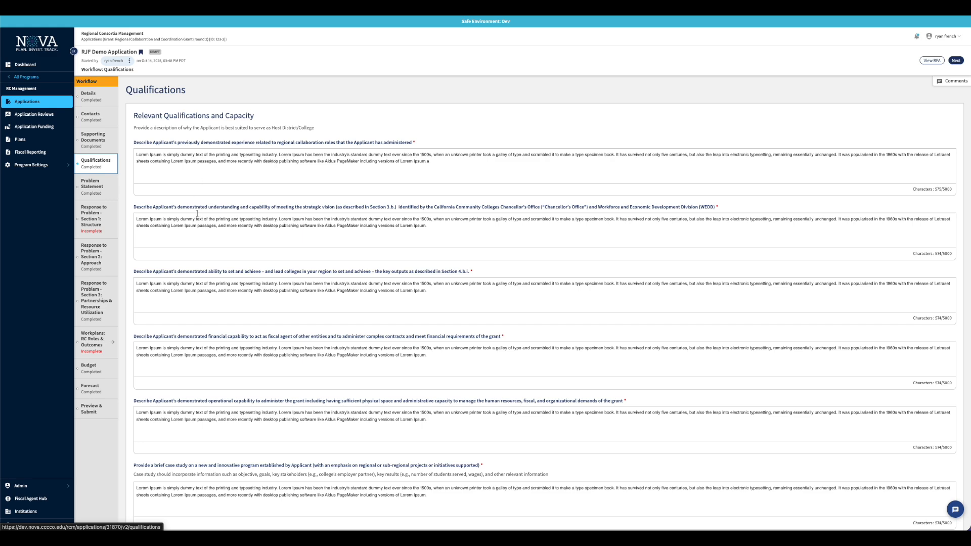
left_click(104, 189)
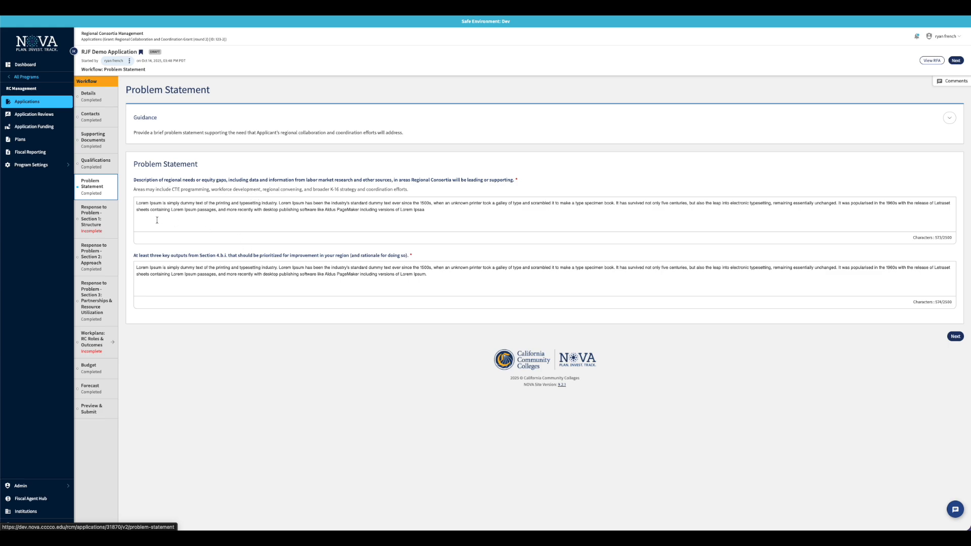
Enter 'loren ipsum' as Section 1's funding distribution methodology, then open Section 2: Approach
left_click(98, 213)
left_click(98, 214)
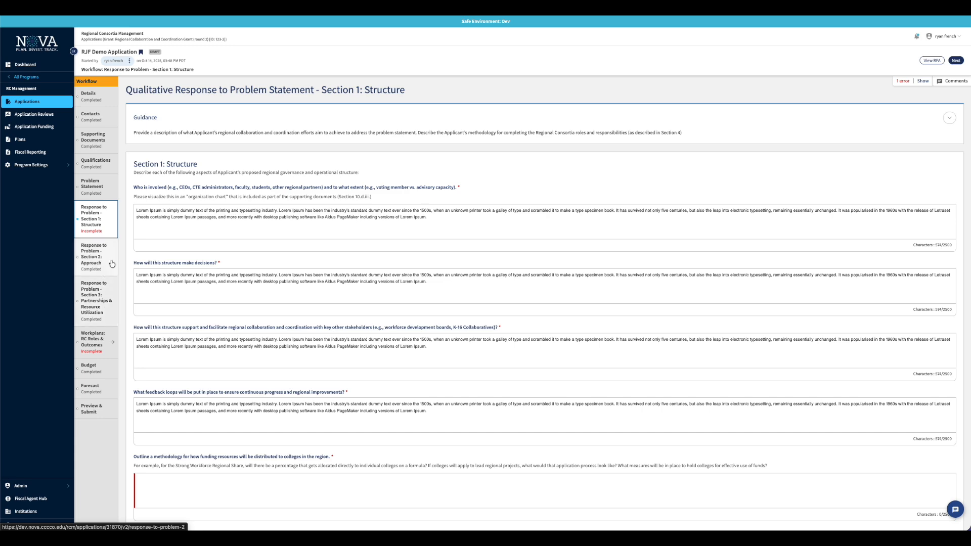
scroll(263, 242, "down", 2)
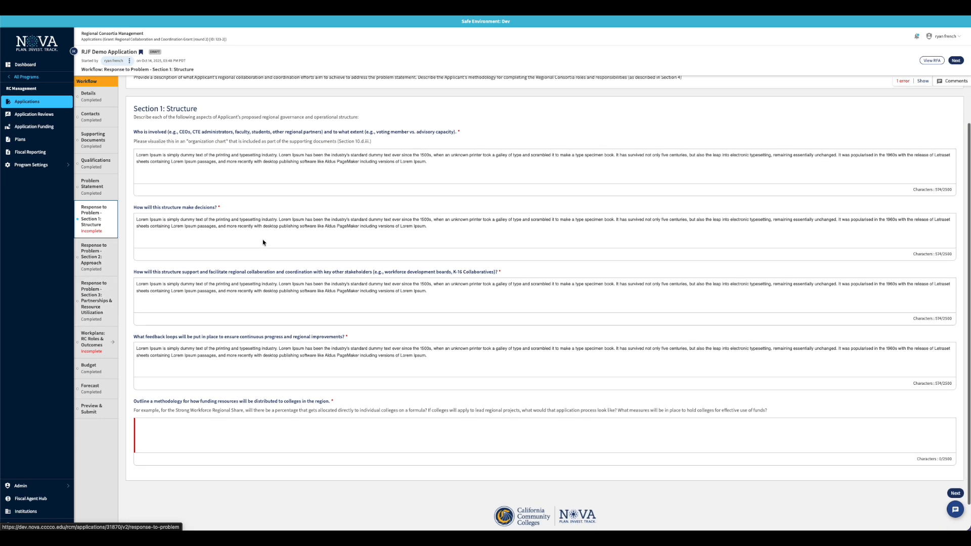
scroll(263, 243, "up", 2)
scroll(263, 240, "down", 2)
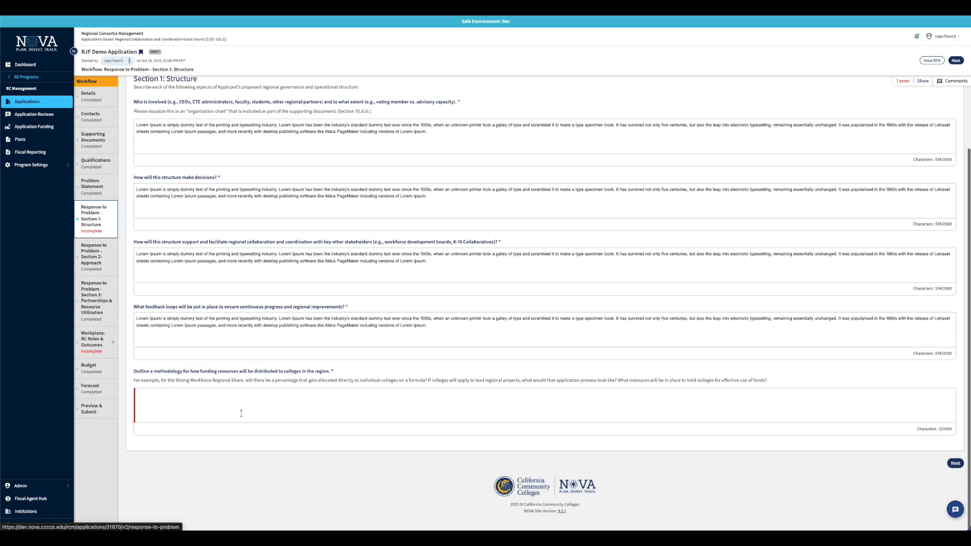
left_click(238, 403)
type("loren")
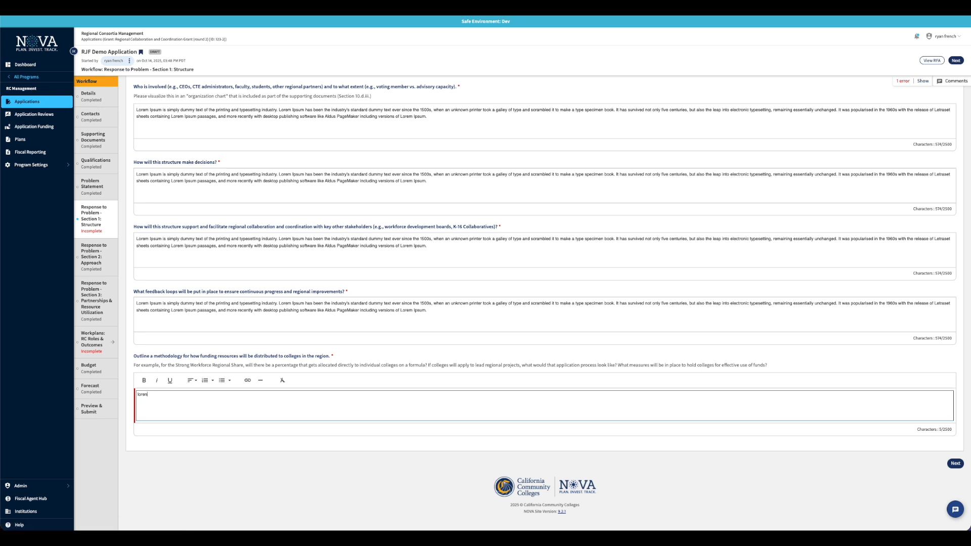
type(" ipsum")
scroll(235, 324, "up", 3)
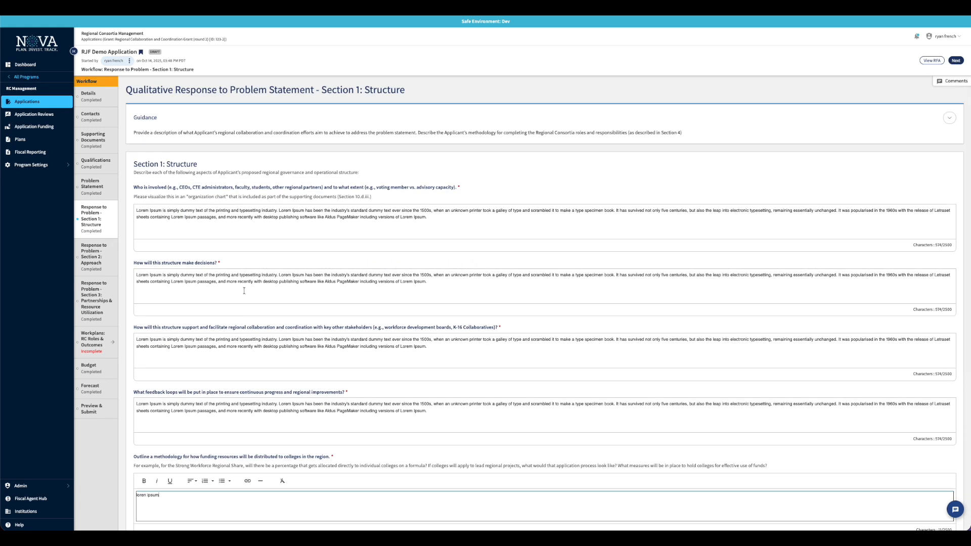
left_click(89, 260)
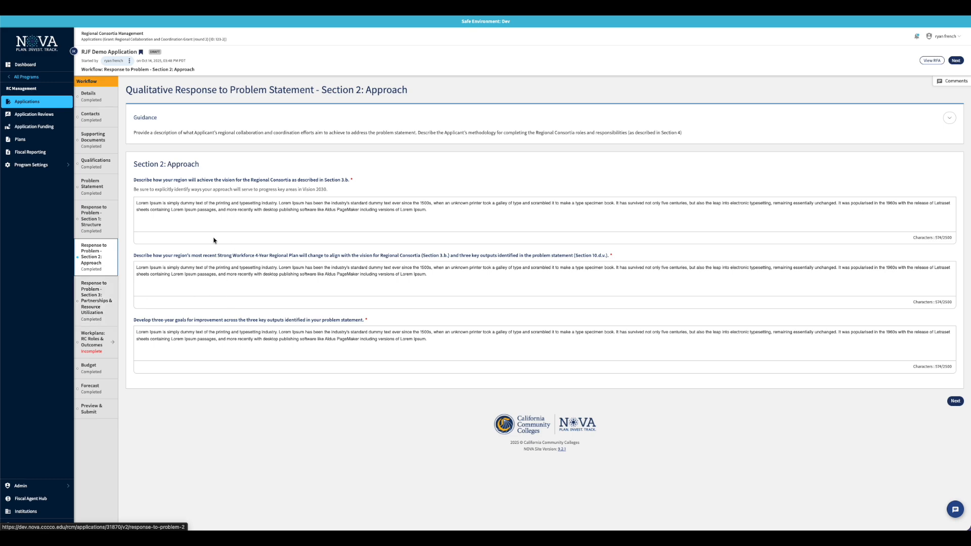
Open Section 3: Partnerships & Resource Utilization, then the Workplans: RC Roles & Outcomes page
left_click(97, 301)
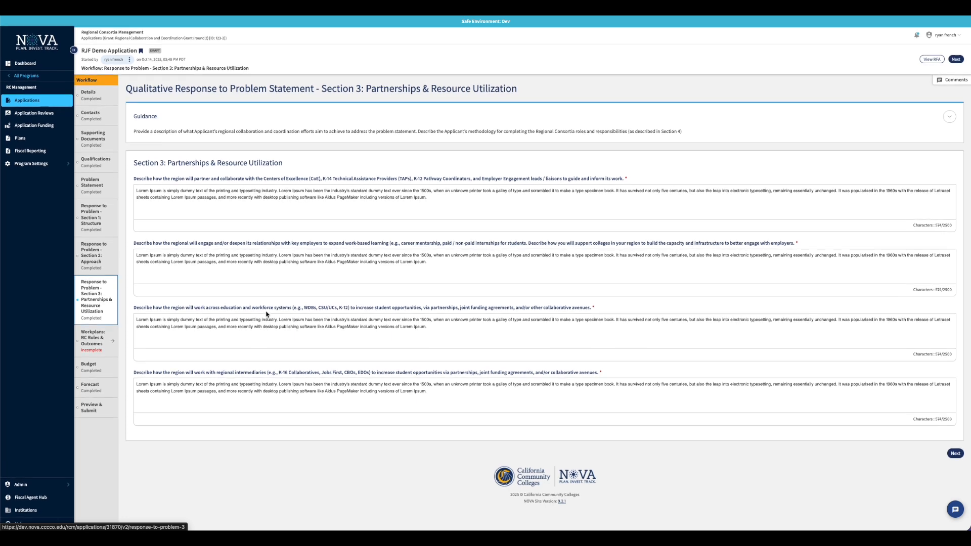
left_click(97, 346)
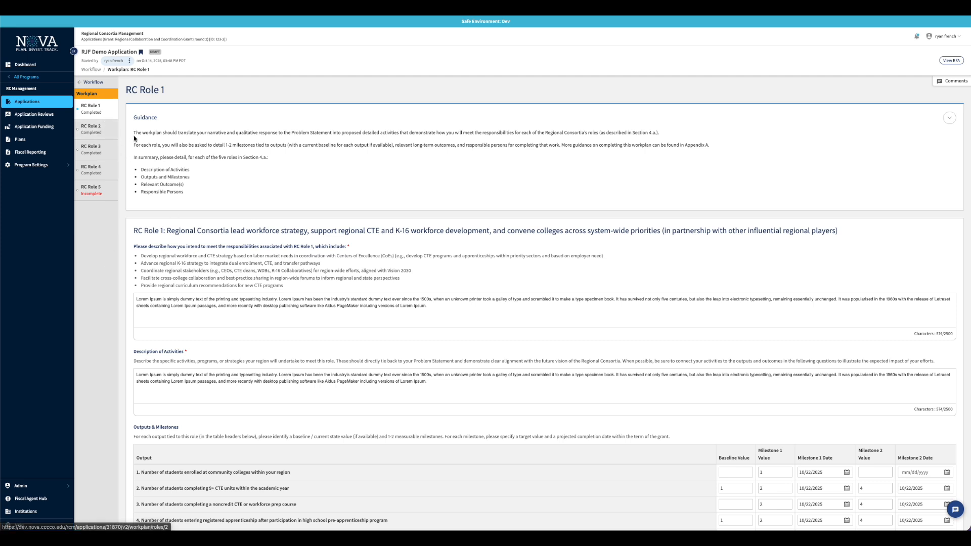
Set RC Role 1's row 1 to baseline 1, Milestone 1 value 2, Milestone 2 value 4 dated 10/16/2025
scroll(166, 155, "down", 1)
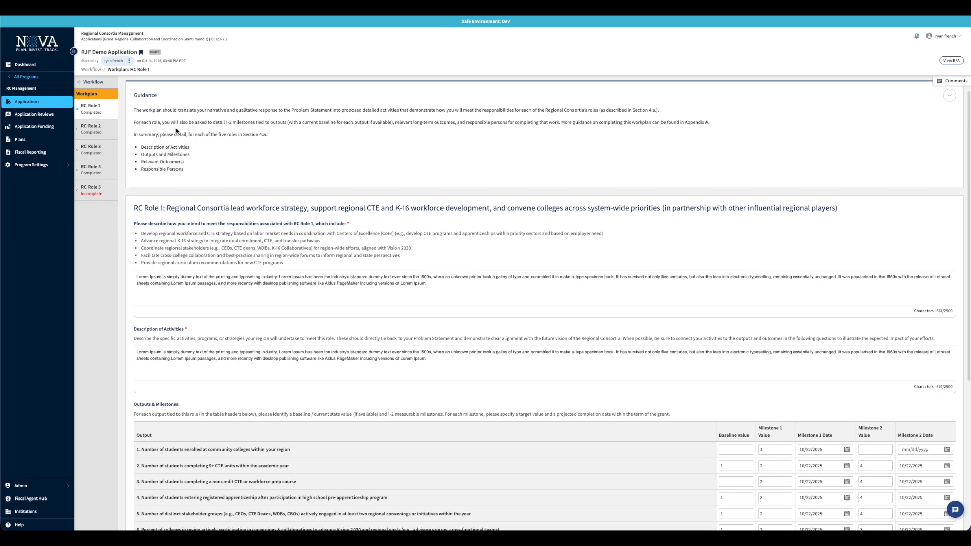
scroll(279, 145, "down", 5)
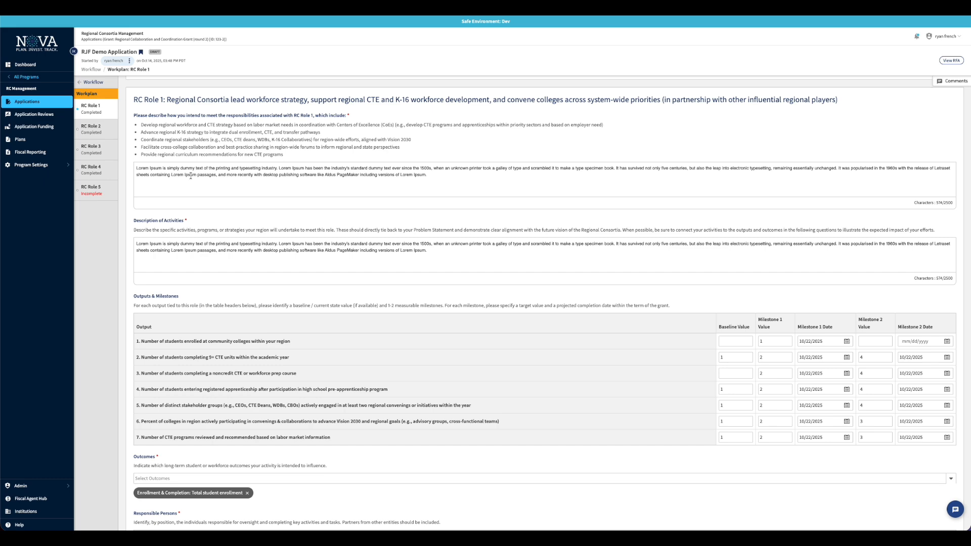
scroll(213, 266, "down", 3)
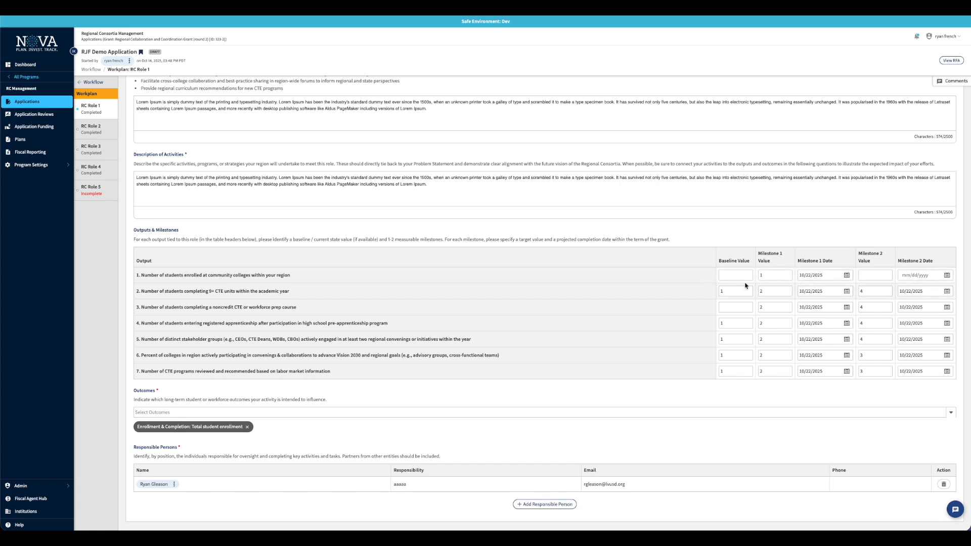
left_click(767, 276)
key("BackSpace")
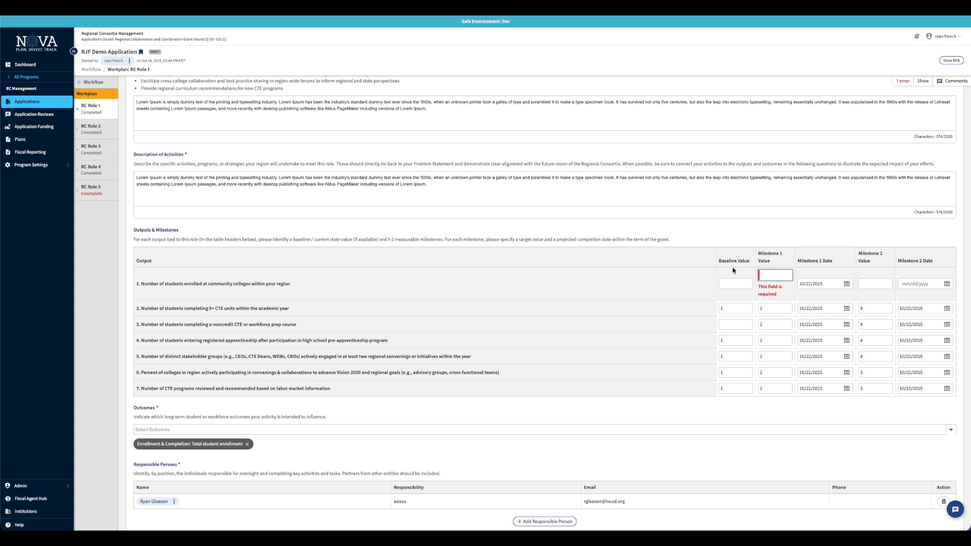
left_click(731, 285)
key("Tab")
type("2")
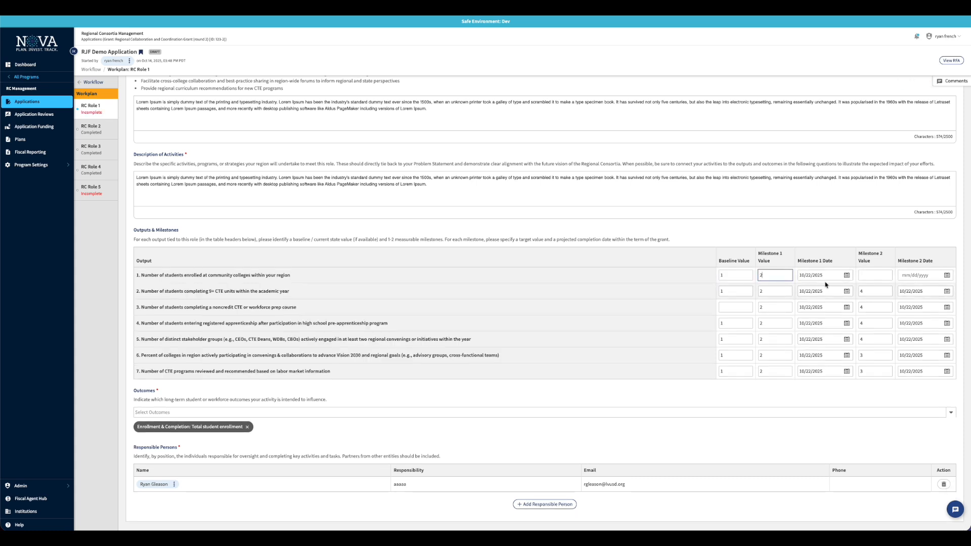
left_click(876, 275)
type("4")
key("Tab")
left_click(947, 276)
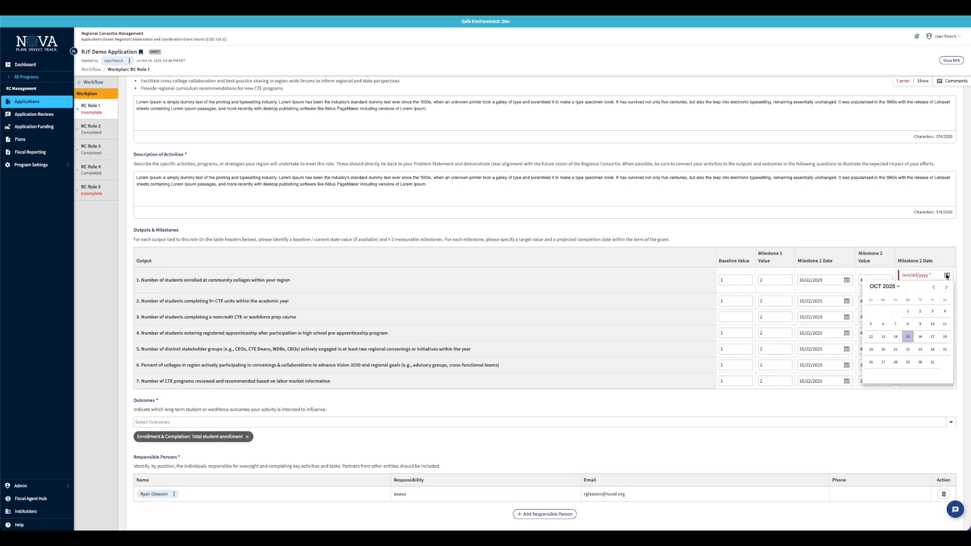
left_click(920, 337)
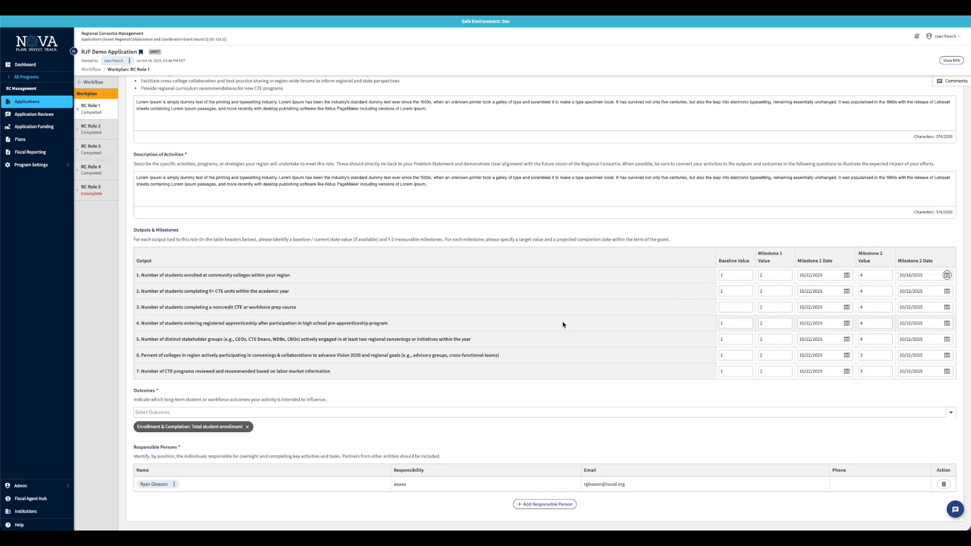
Add the 'Percent of students transferring to a four-year institution' outcome; cancel adding a responsible person
scroll(563, 324, "down", 1)
scroll(564, 324, "down", 1)
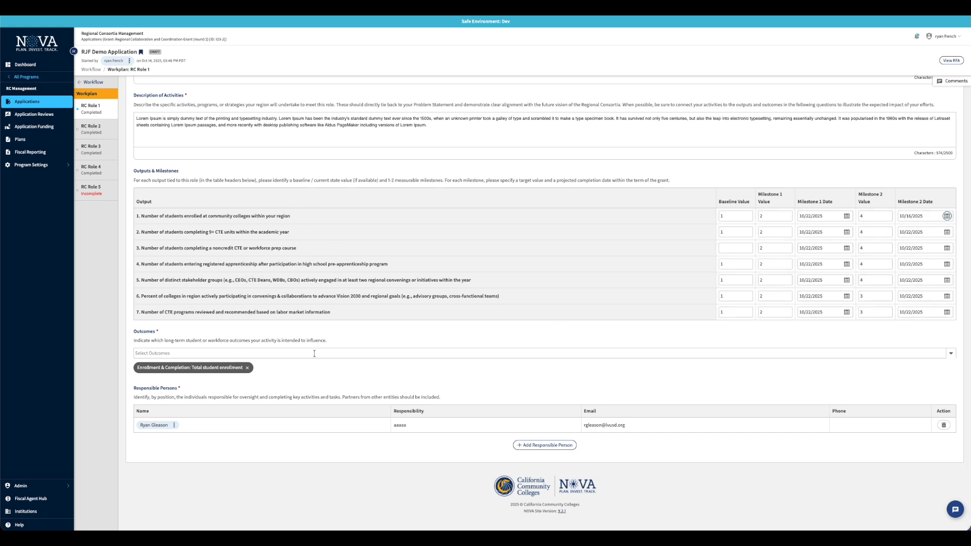
left_click(205, 353)
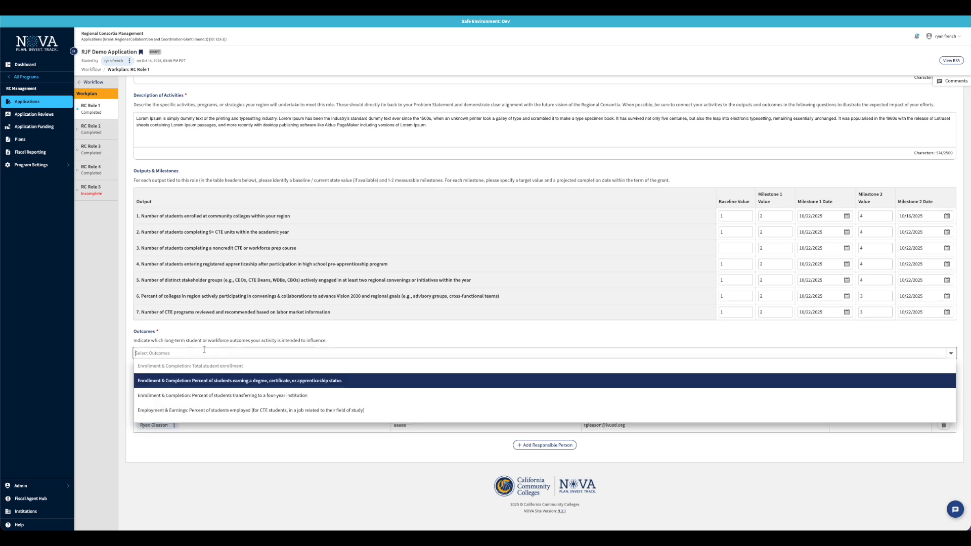
left_click(202, 396)
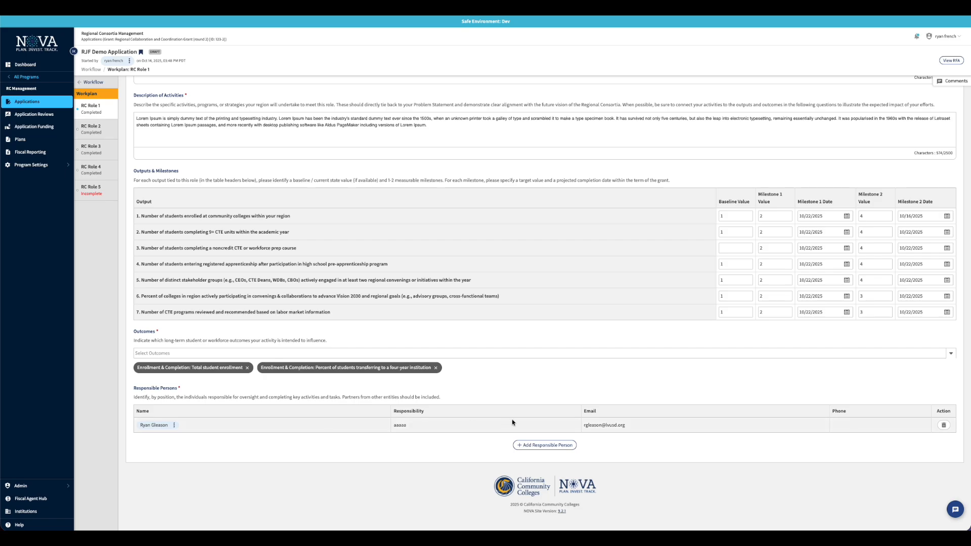
left_click(531, 449)
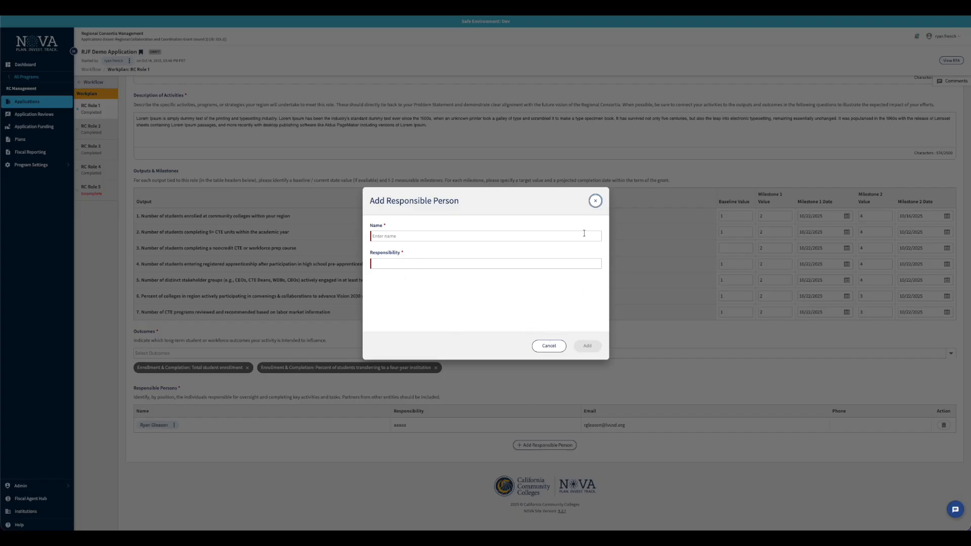
left_click(596, 202)
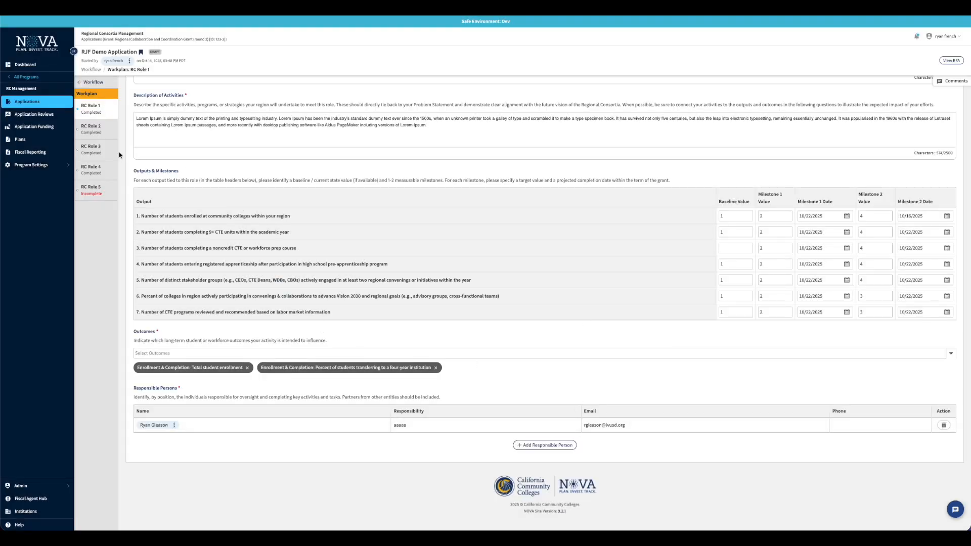
Look through the workplans of RC Roles 2, 3 and 4, then open RC Role 5
left_click(94, 129)
scroll(293, 316, "down", 3)
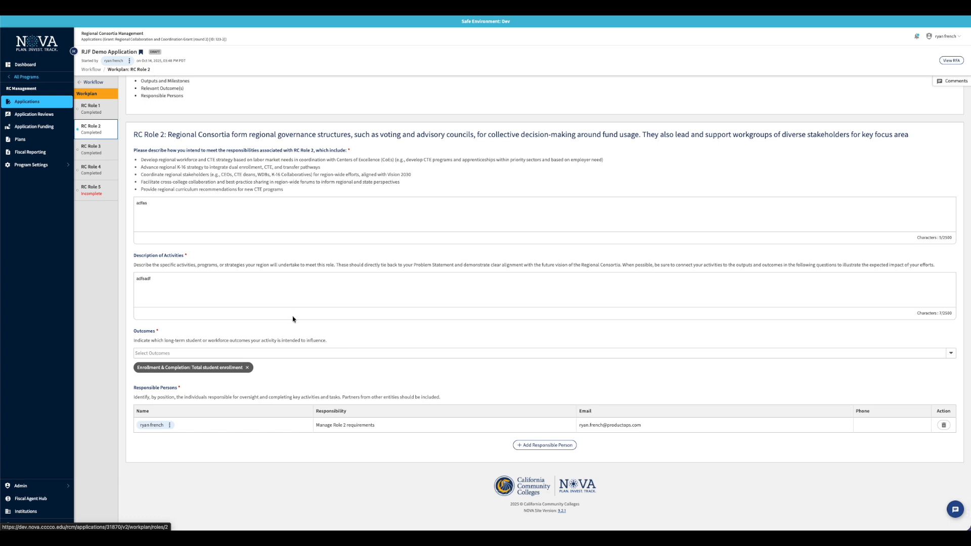
scroll(293, 319, "up", 3)
left_click(97, 156)
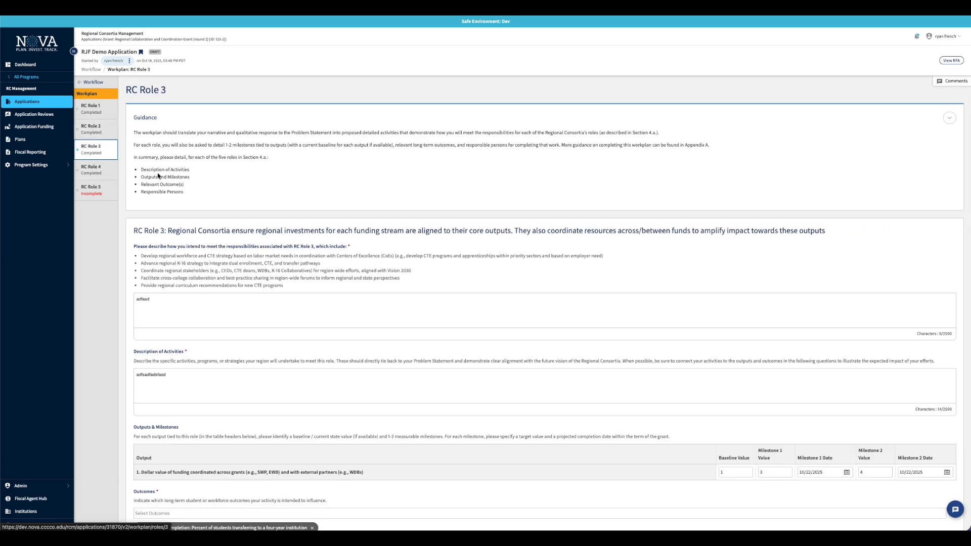
scroll(283, 274, "down", 3)
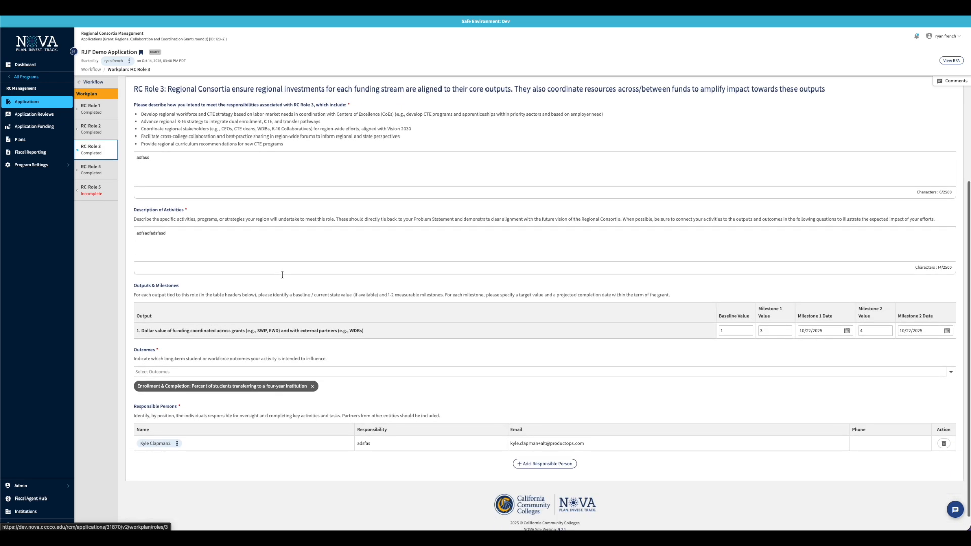
left_click(95, 171)
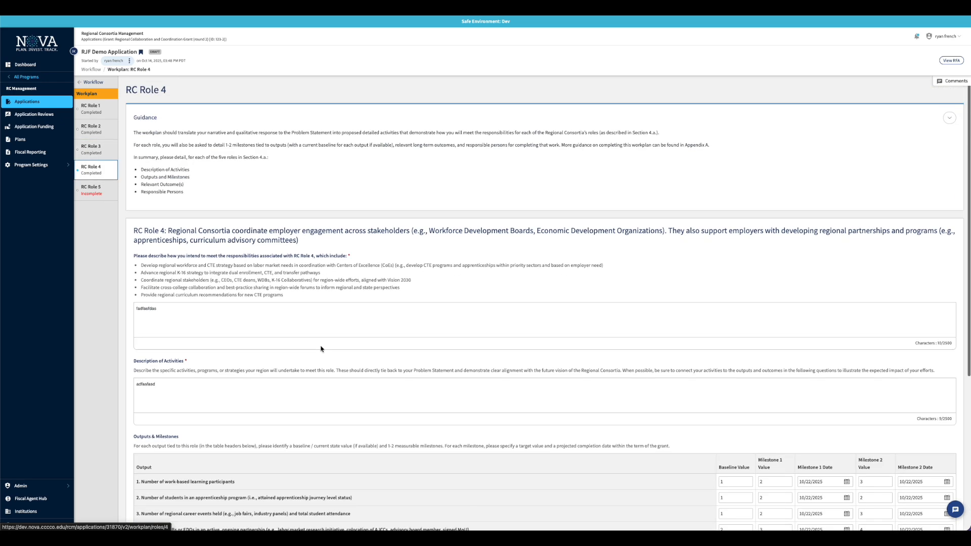
scroll(320, 349, "down", 5)
left_click(95, 192)
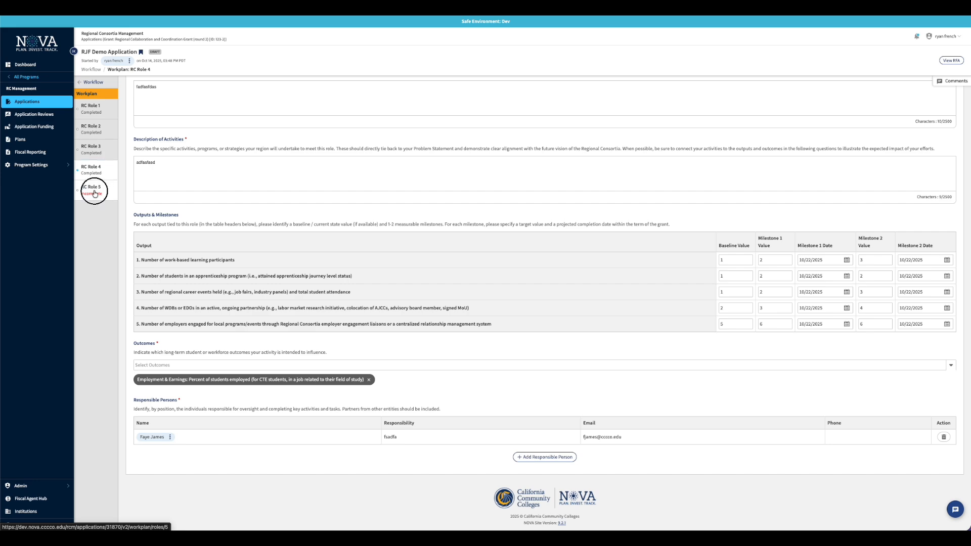
Enter 'lorem ipsum' as RC Role 5's Description of Activities
left_click(282, 376)
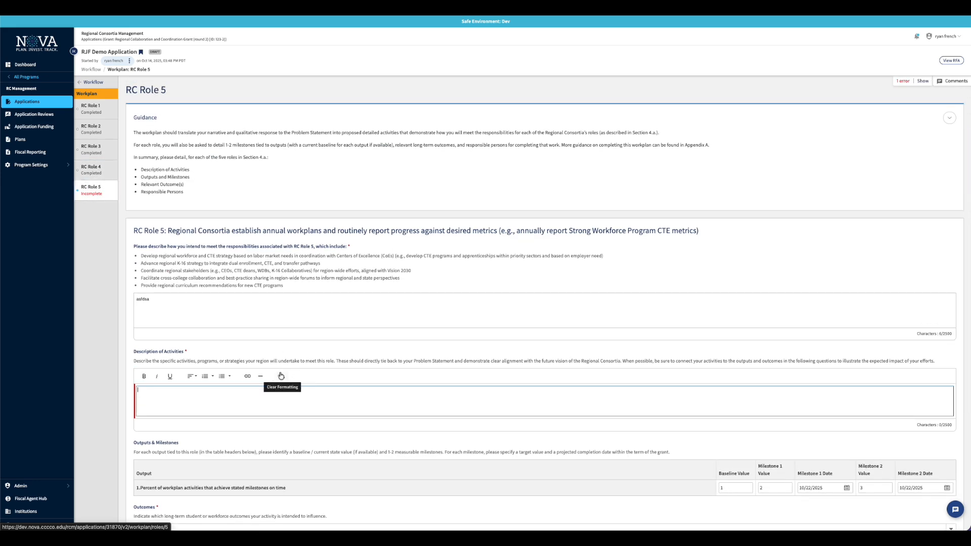
type("lorem ipsum")
scroll(352, 319, "down", 3)
scroll(352, 319, "down", 2)
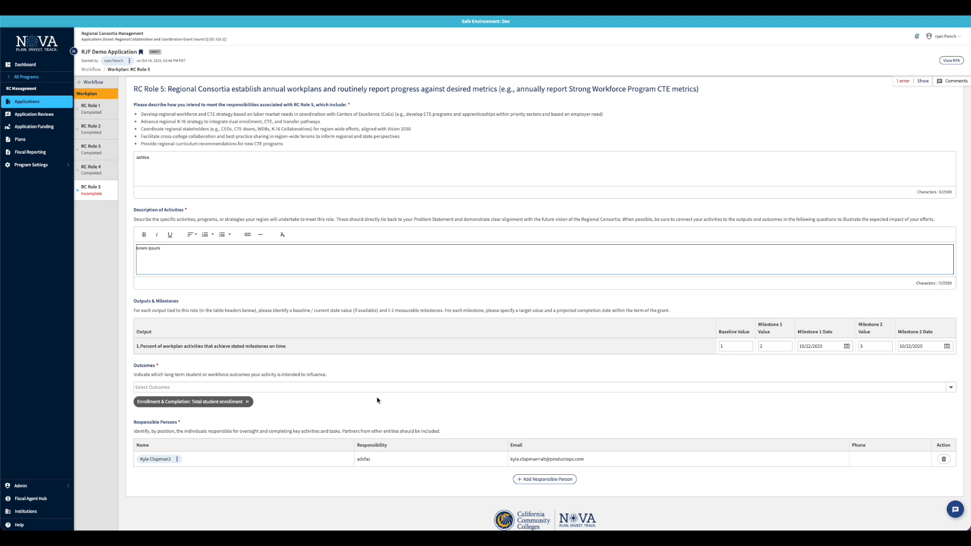
key("Tab")
scroll(330, 334, "up", 4)
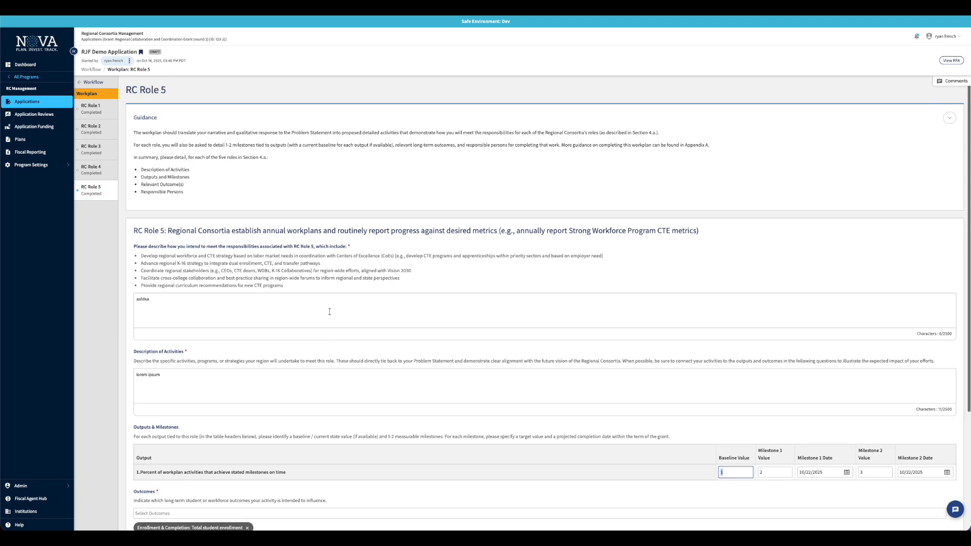
left_click(329, 312)
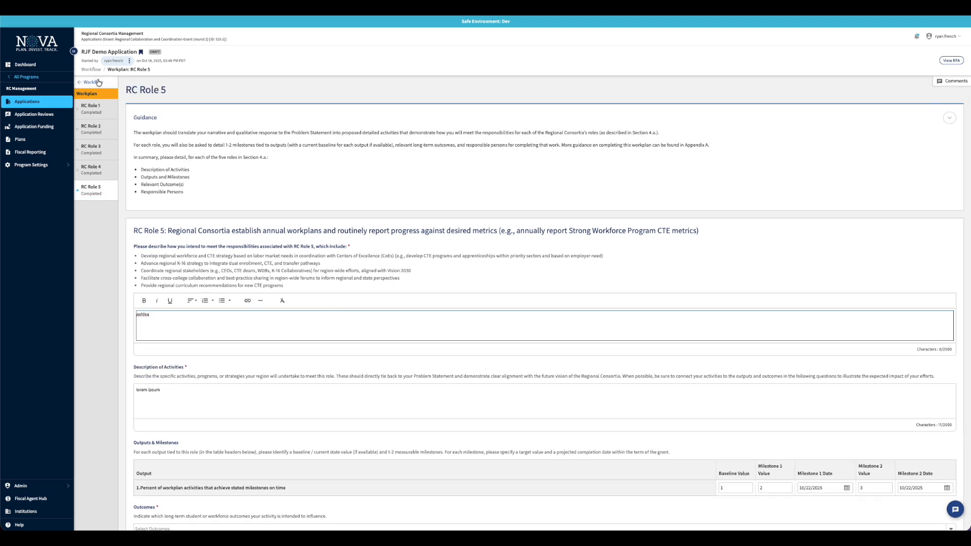
Go back from the Workplan to the main Workflow list and open Budget
left_click(95, 81)
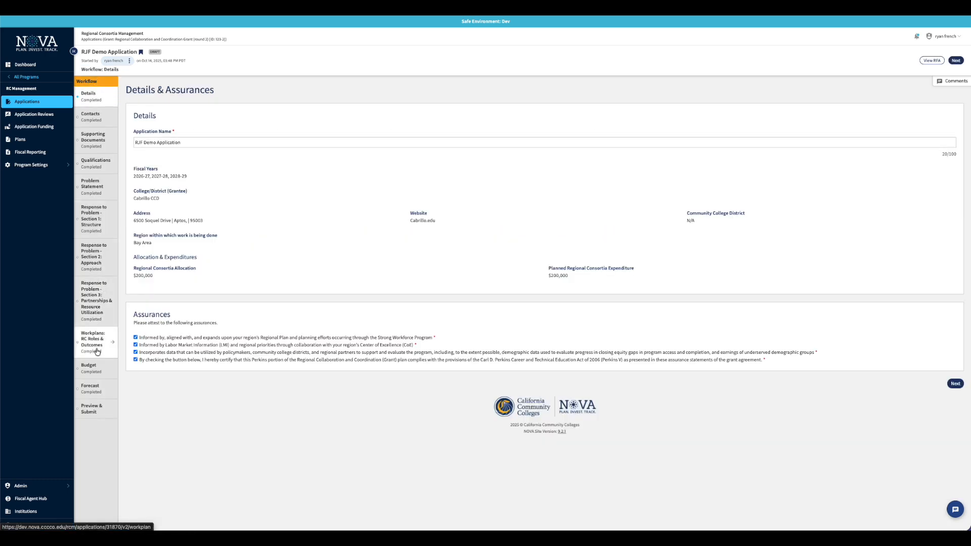
left_click(94, 368)
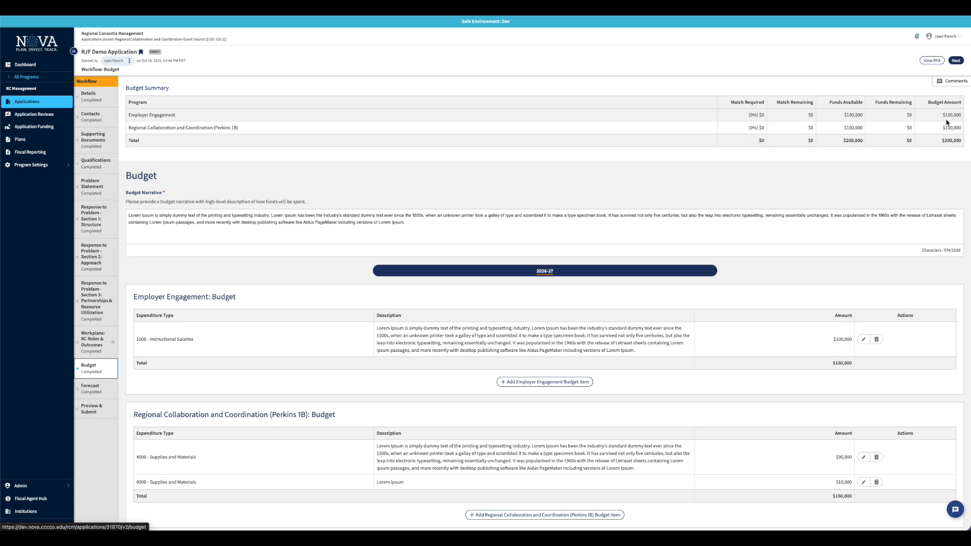
scroll(611, 283, "down", 3)
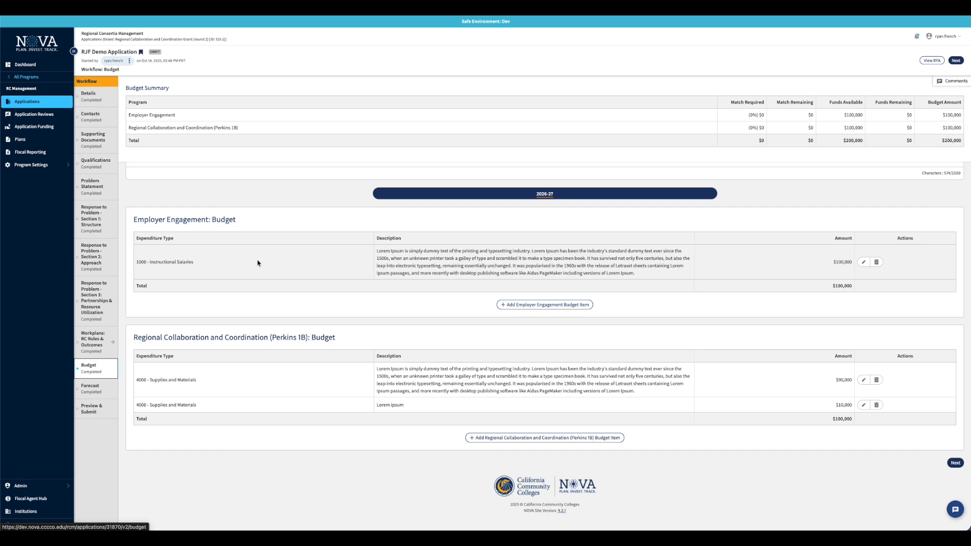
left_click(564, 306)
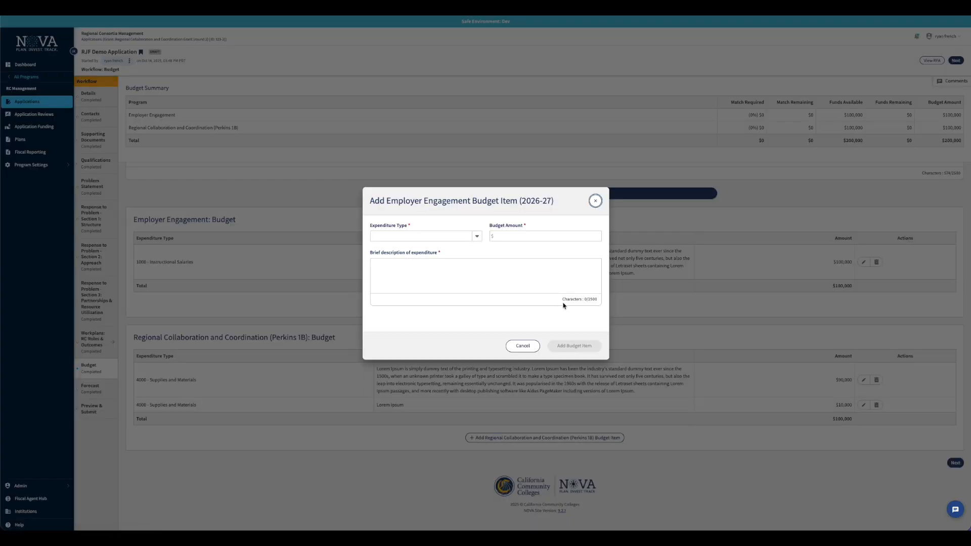
left_click(475, 232)
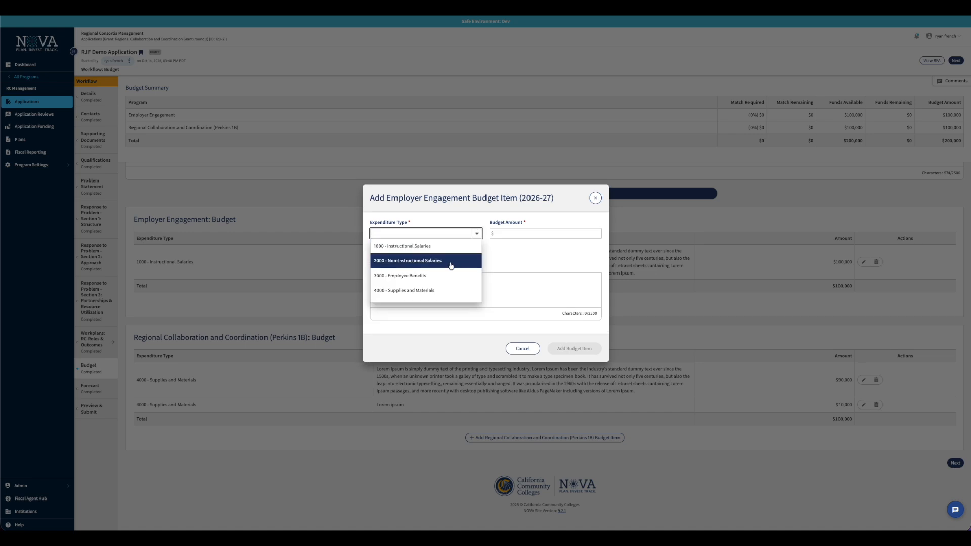
left_click(516, 230)
left_click(466, 282)
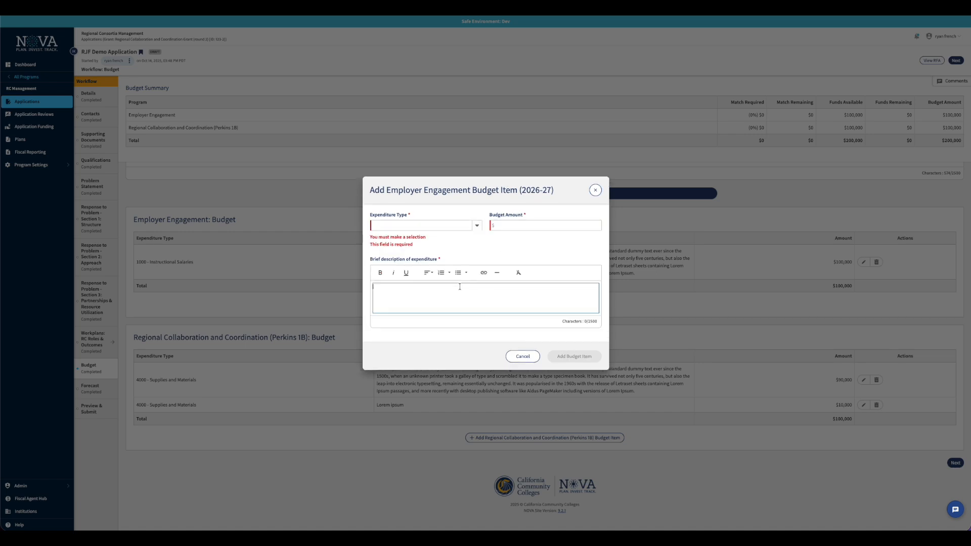
left_click(521, 356)
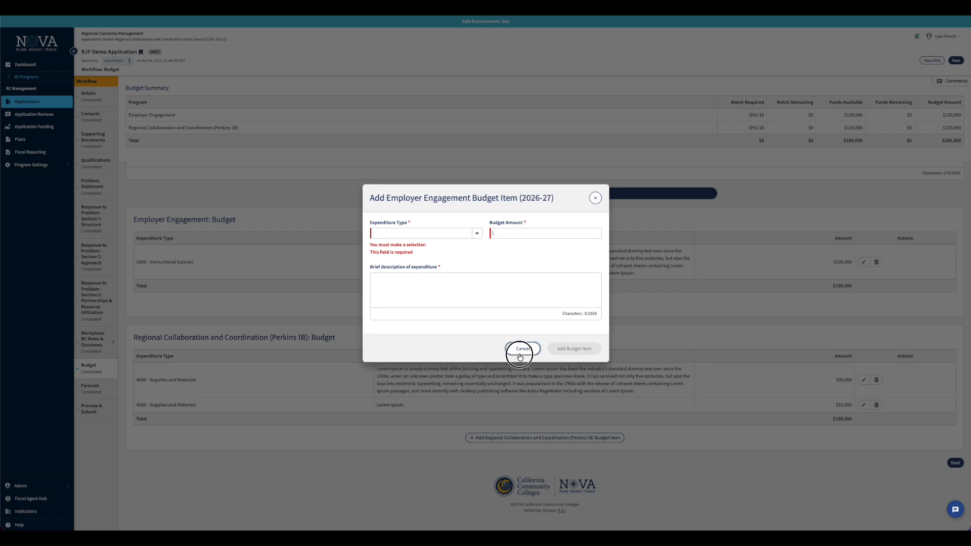
scroll(434, 312, "up", 2)
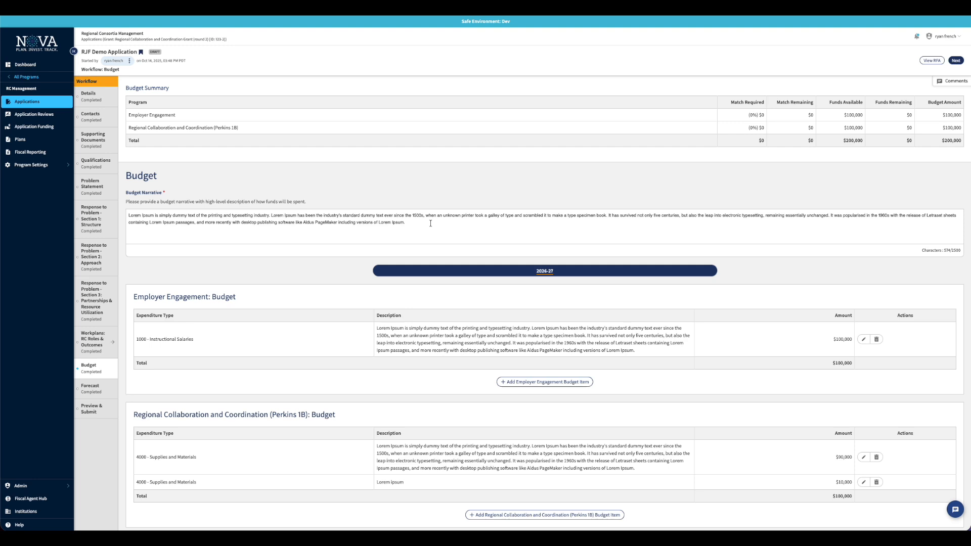
left_click(94, 386)
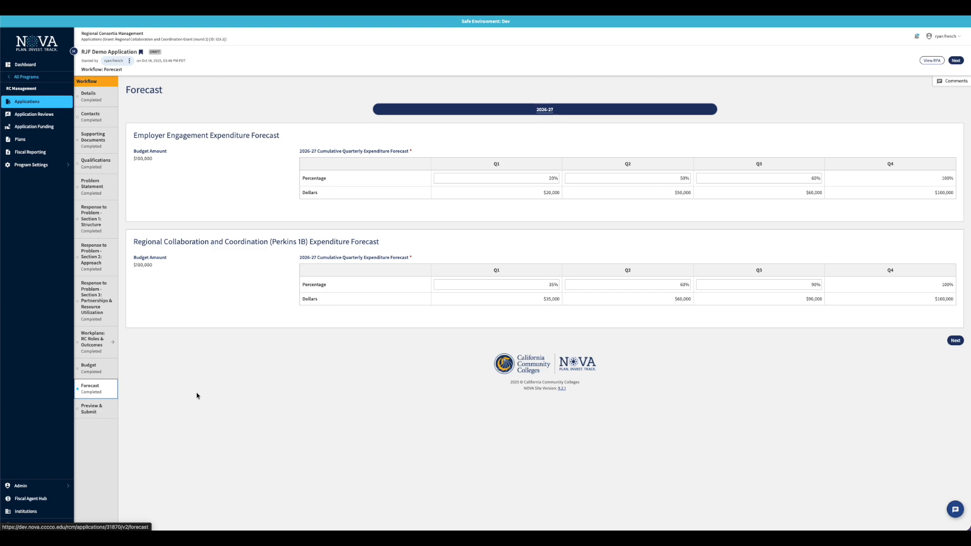
Open the Preview & Submit page from the Workflow sidebar
left_click(93, 408)
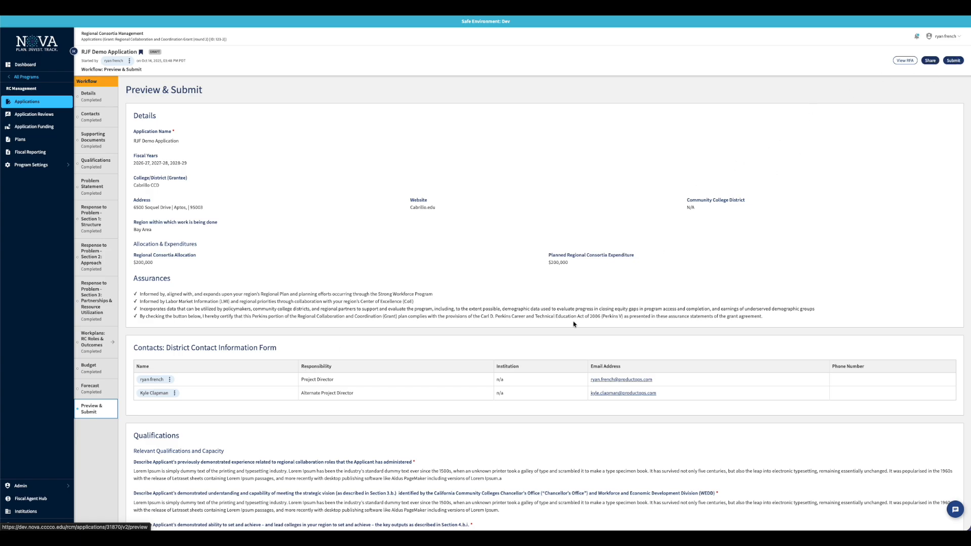
scroll(574, 324, "down", 15)
scroll(574, 324, "down", 10)
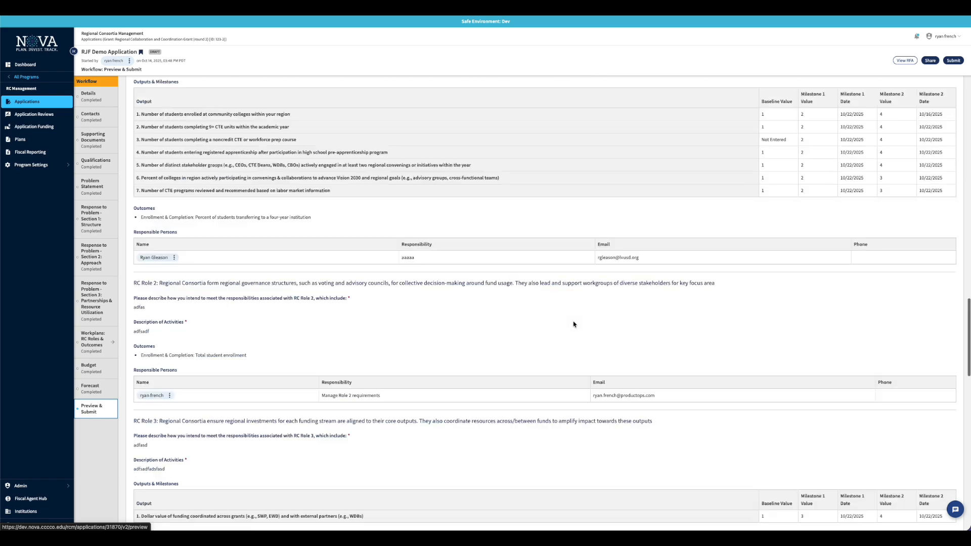
scroll(574, 324, "up", 20)
scroll(574, 325, "up", 1)
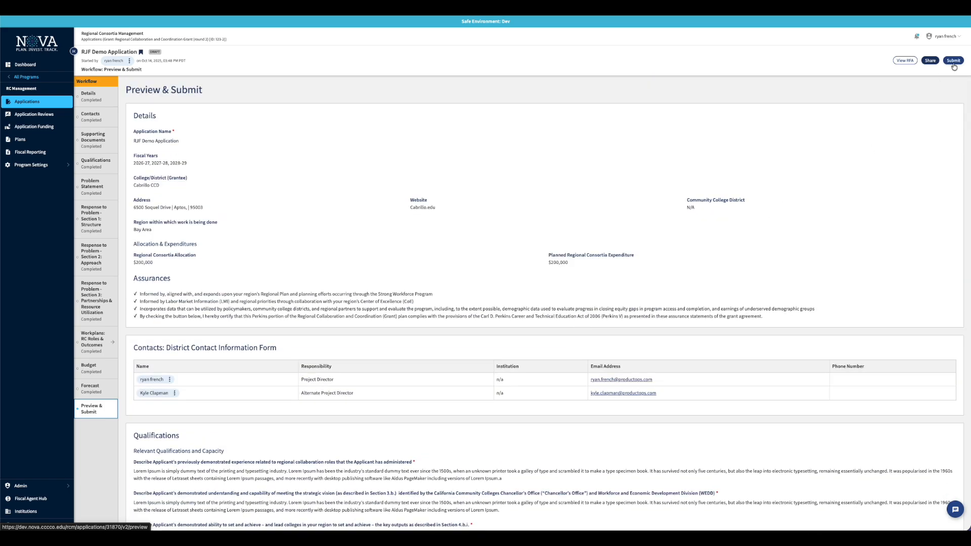
left_click(931, 61)
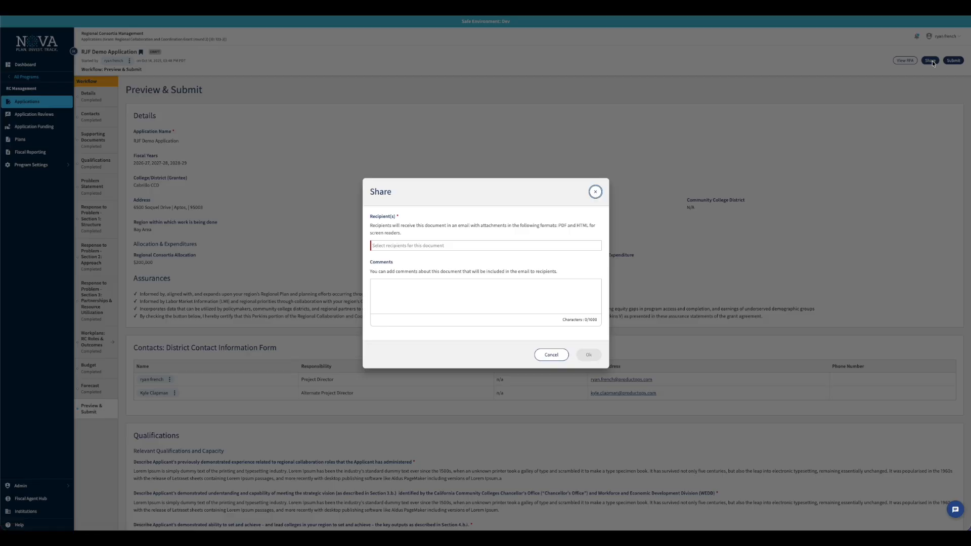
left_click(463, 246)
left_click(400, 263)
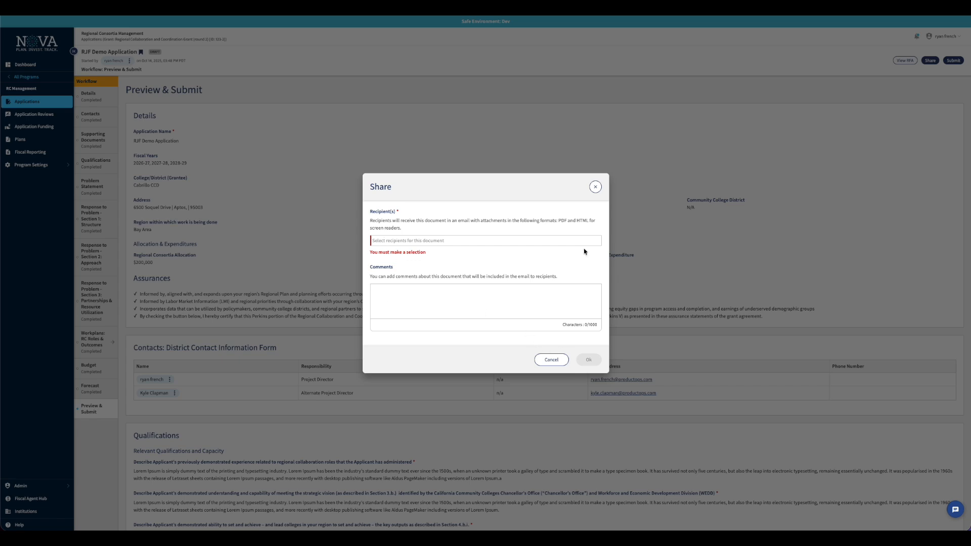
left_click(596, 188)
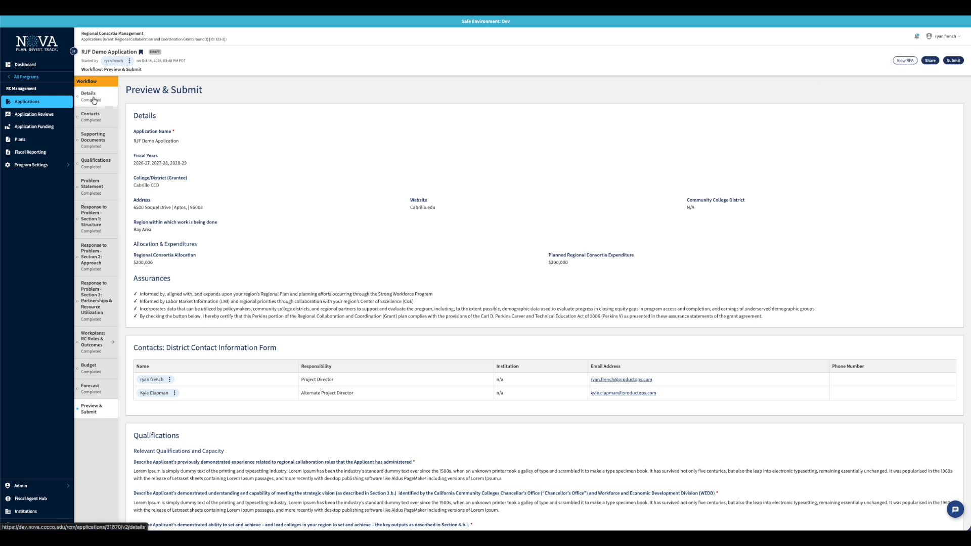
Show the Qualifications section with its comments panel and select text in the first answer
left_click(93, 145)
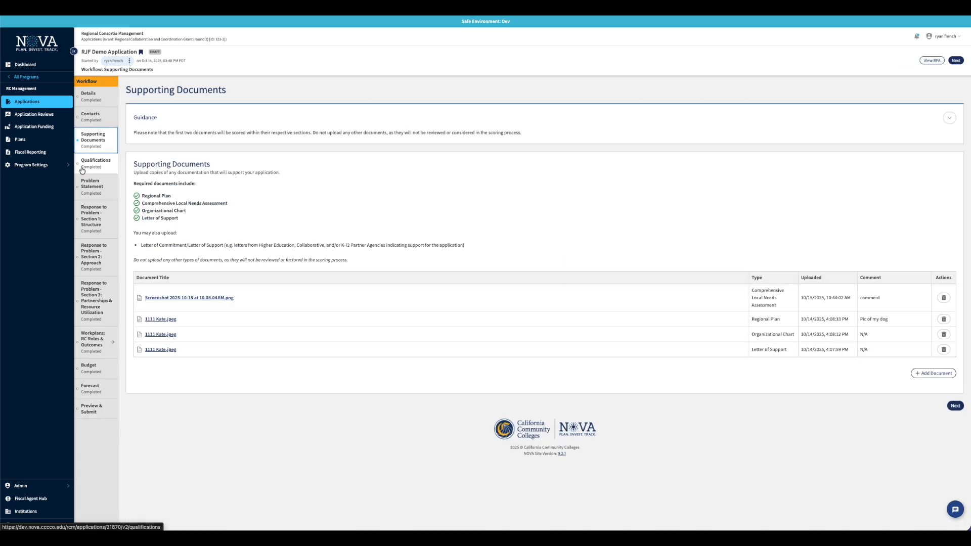
left_click(82, 170)
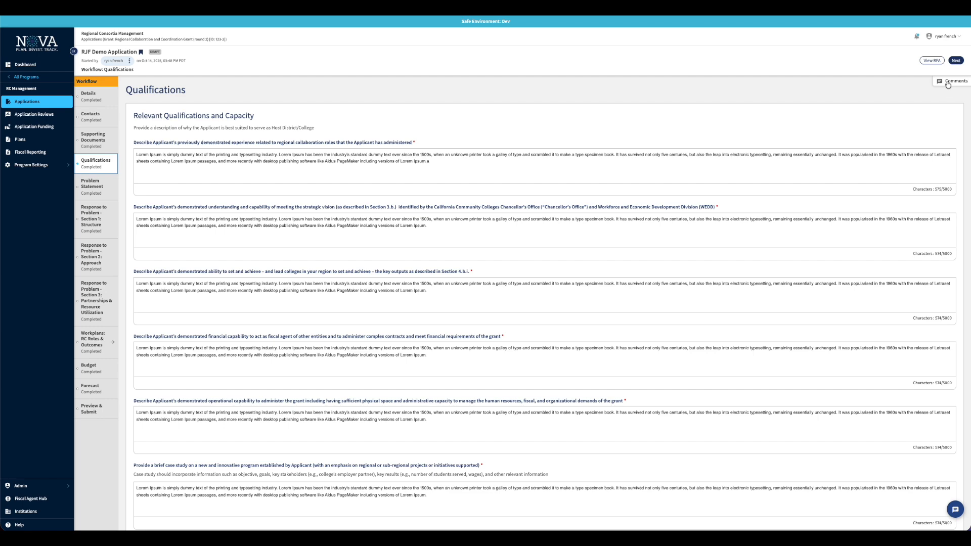
left_click(951, 81)
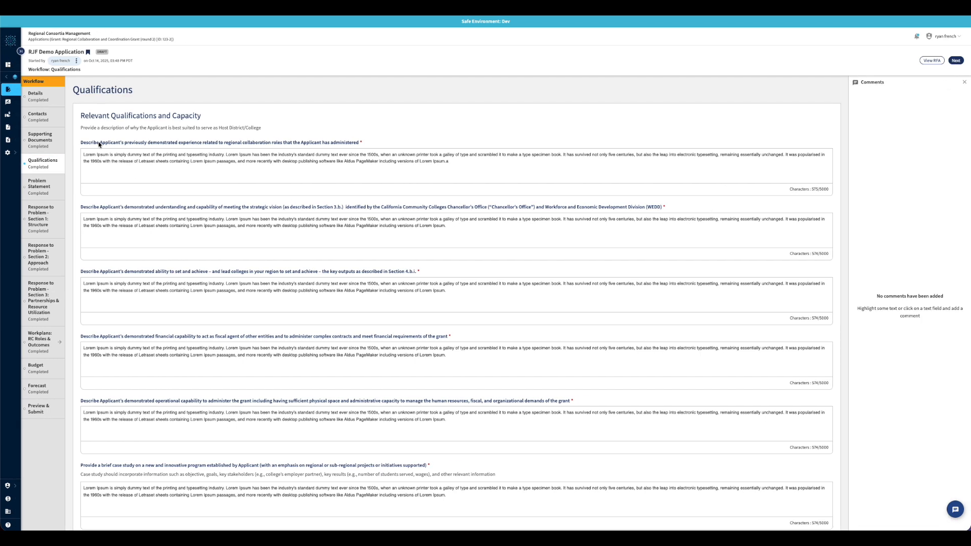
left_click_drag(81, 116, 220, 119)
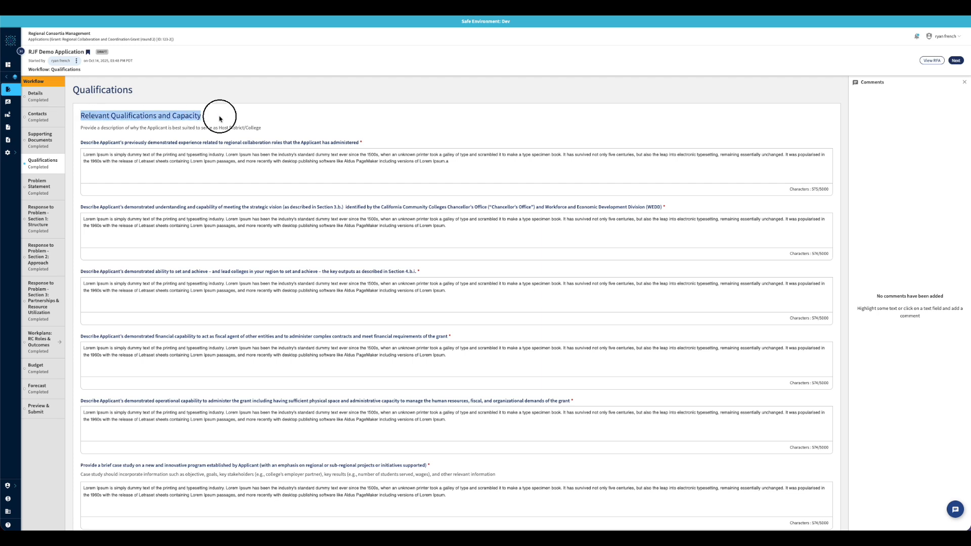
left_click(139, 154)
left_click_drag(268, 170, 475, 181)
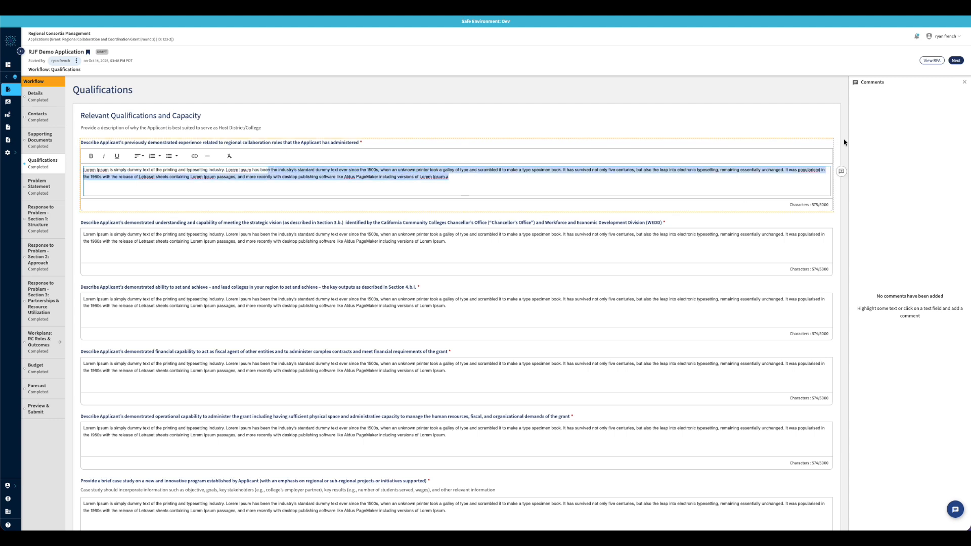
Comment on the selection, tagging the reviewing colleague: 'can you review this answer for accuracy'
left_click(841, 171)
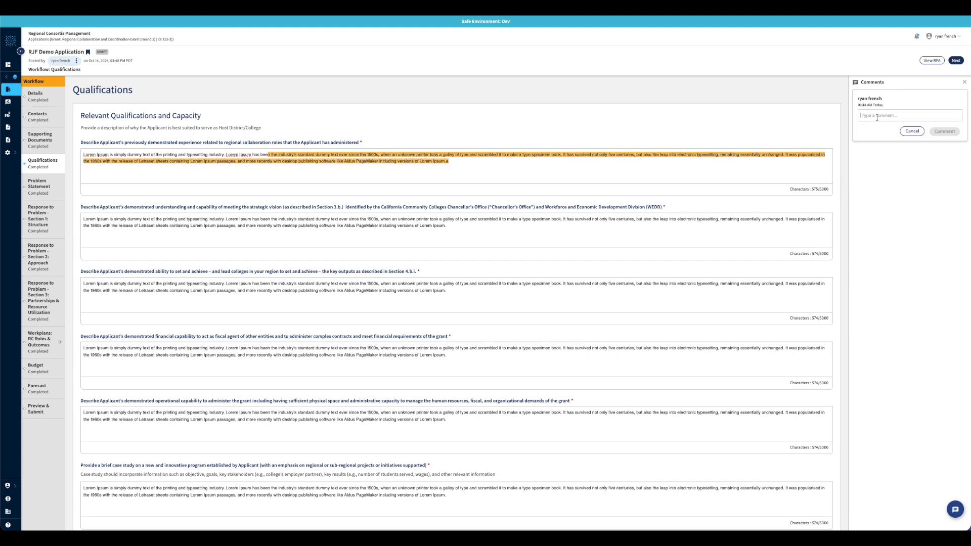
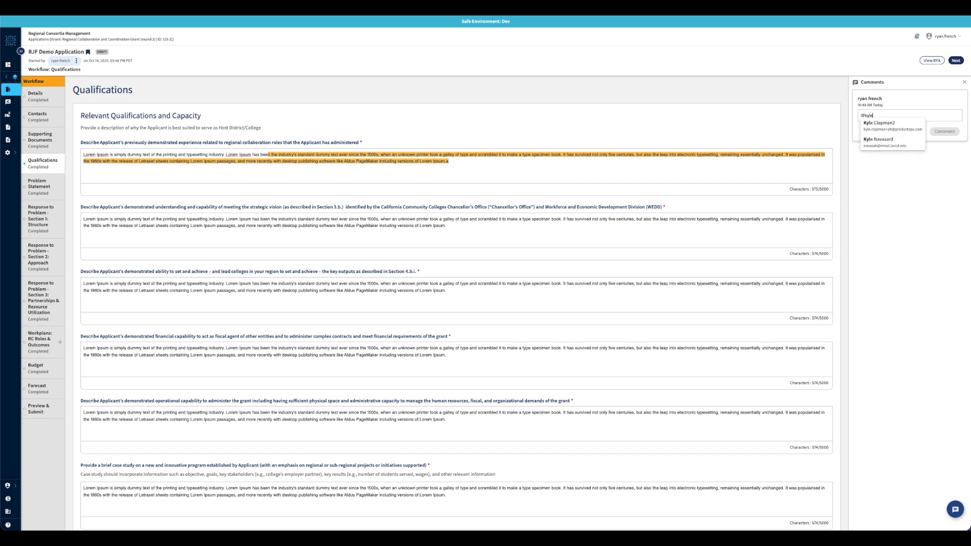
left_click(878, 140)
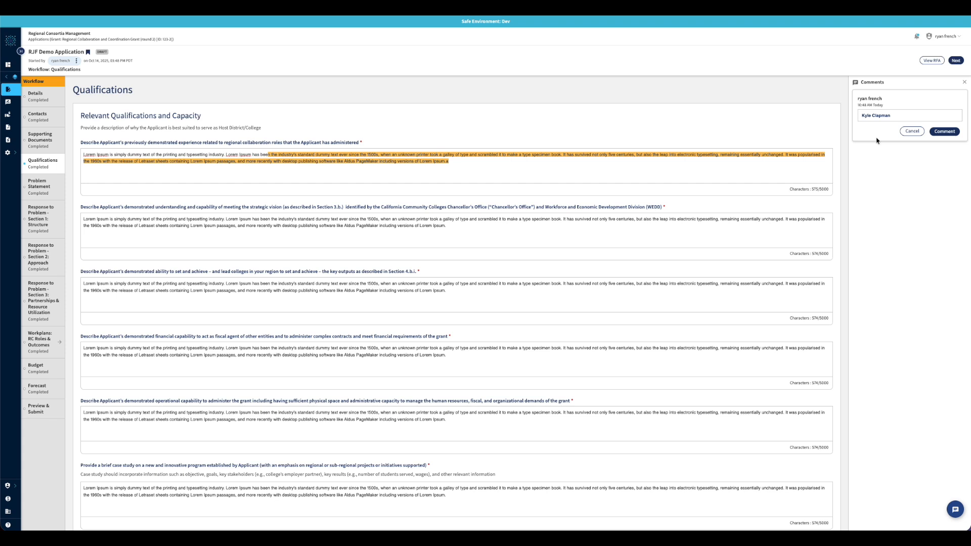
type("can you review this answer for accuracy?")
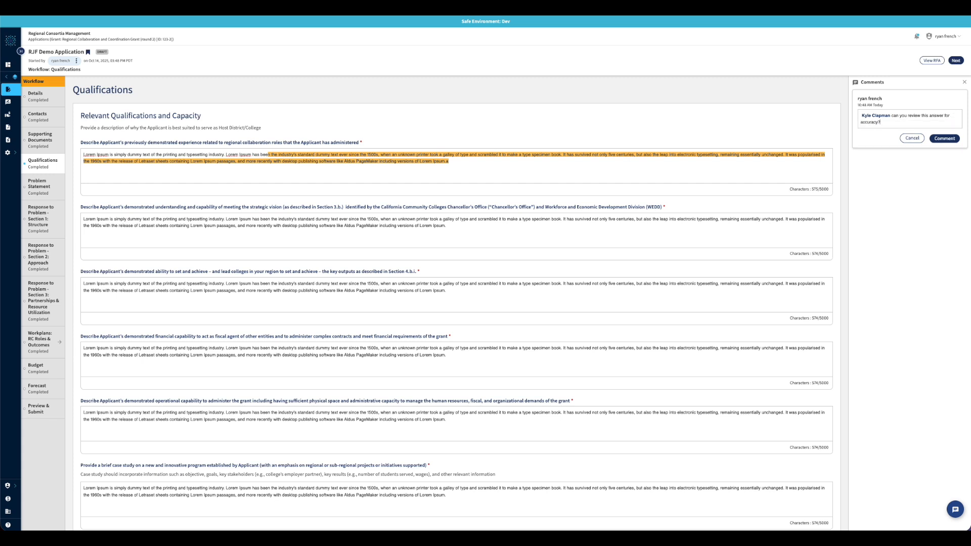
left_click(945, 139)
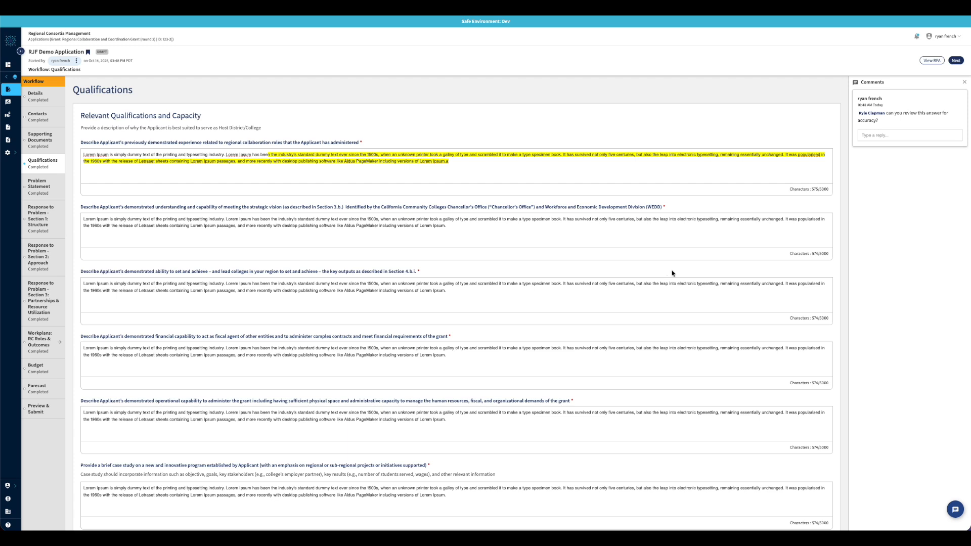
mouse_move(942, 147)
Close the comments panel, reopen and close it, then open and dismiss the HelpDesk request form
left_click(965, 83)
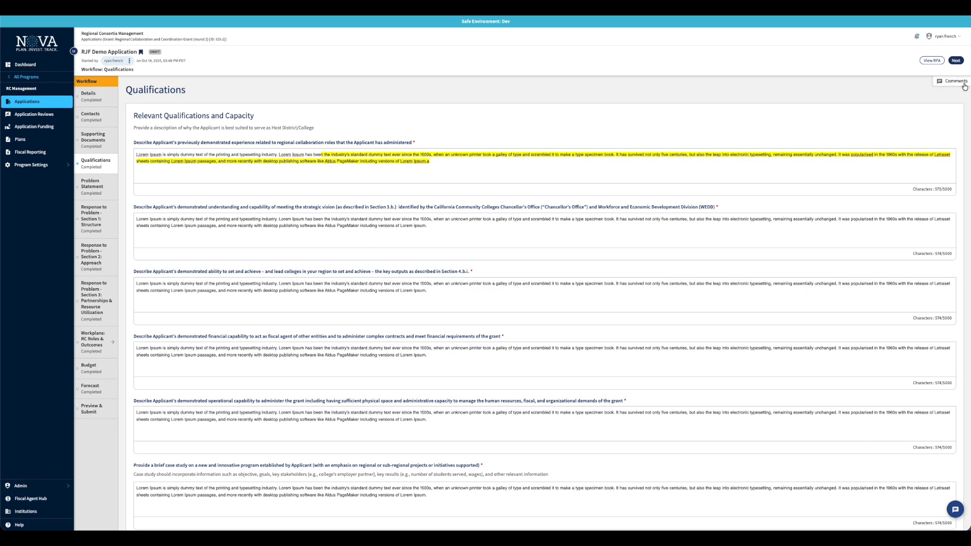
left_click(957, 82)
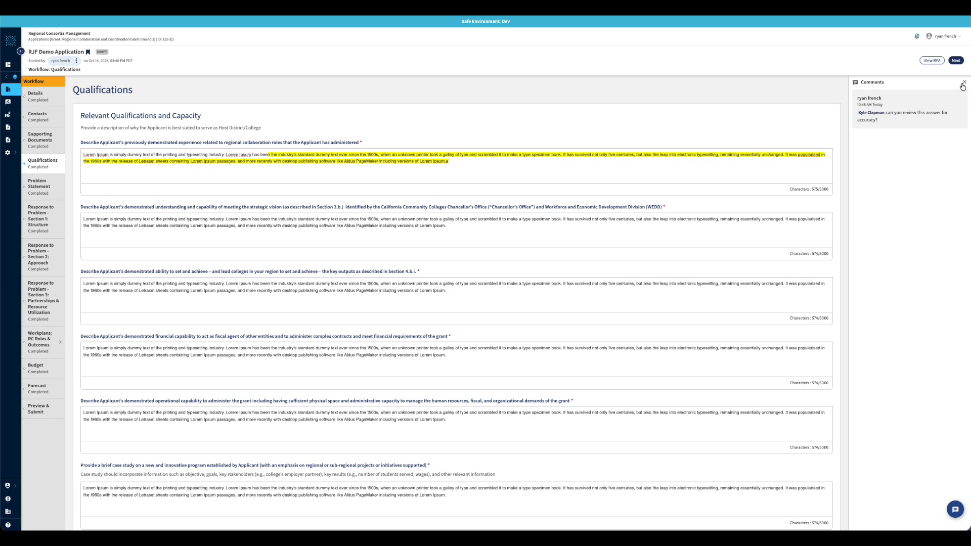
left_click(963, 84)
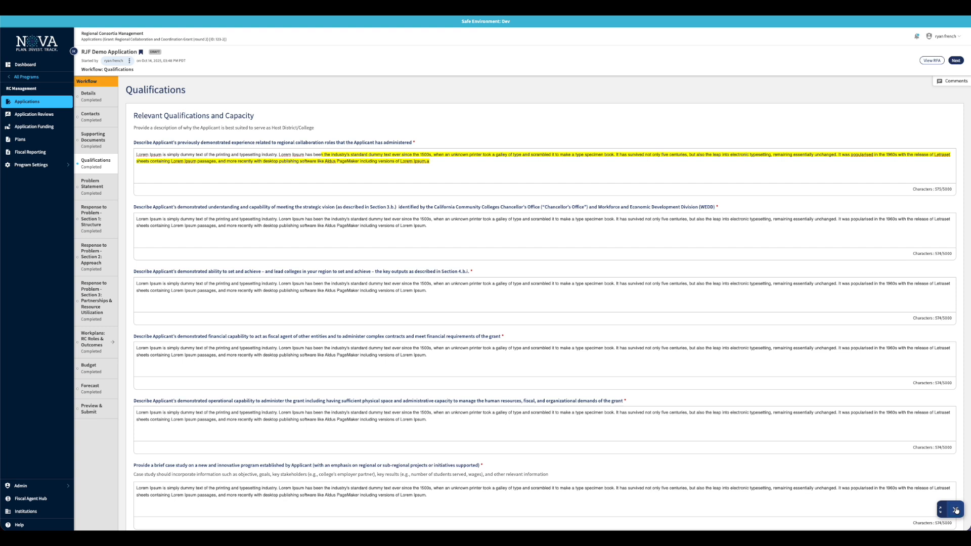
left_click(955, 510)
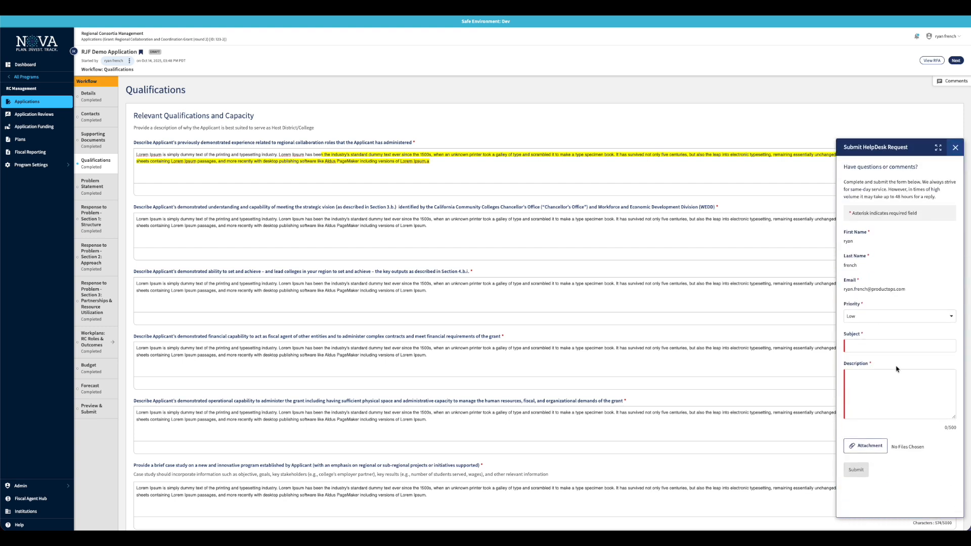
left_click(956, 147)
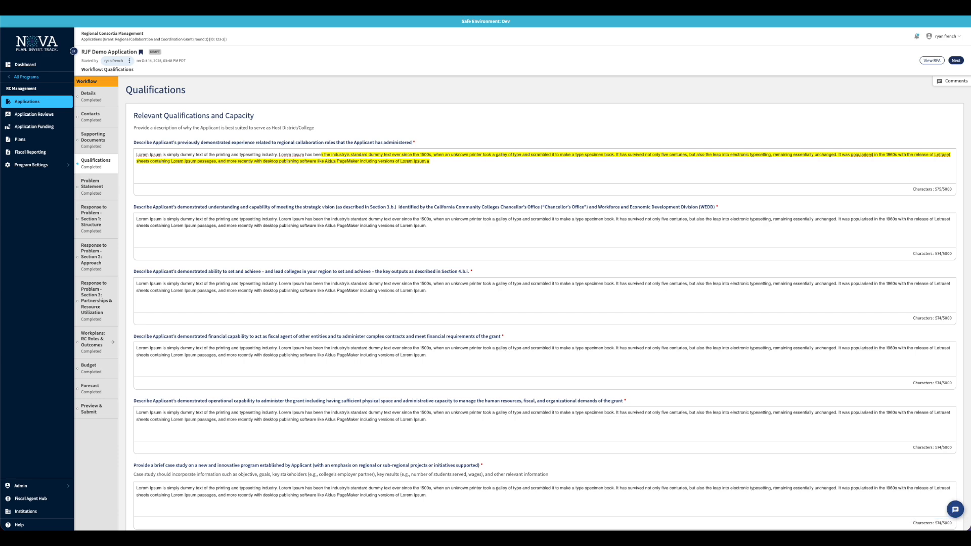